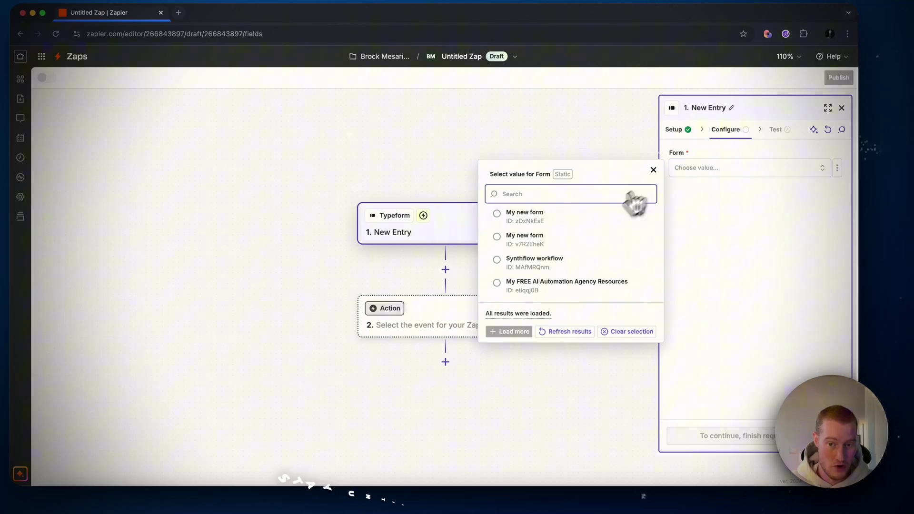
# Test the Typeform trigger on My new form, then add a Synthflow AI Create Call action
pyautogui.click(633, 217)
pyautogui.click(724, 435)
pyautogui.click(727, 435)
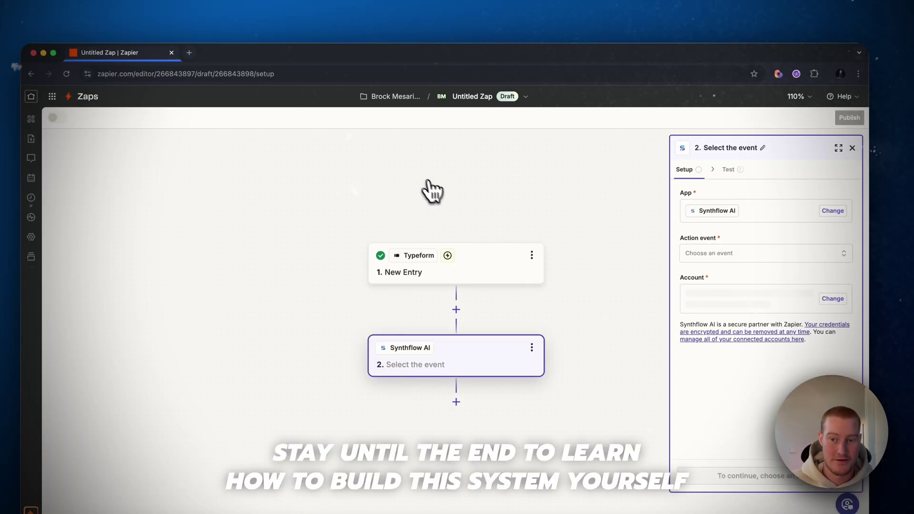
pyautogui.click(696, 225)
pyautogui.click(509, 412)
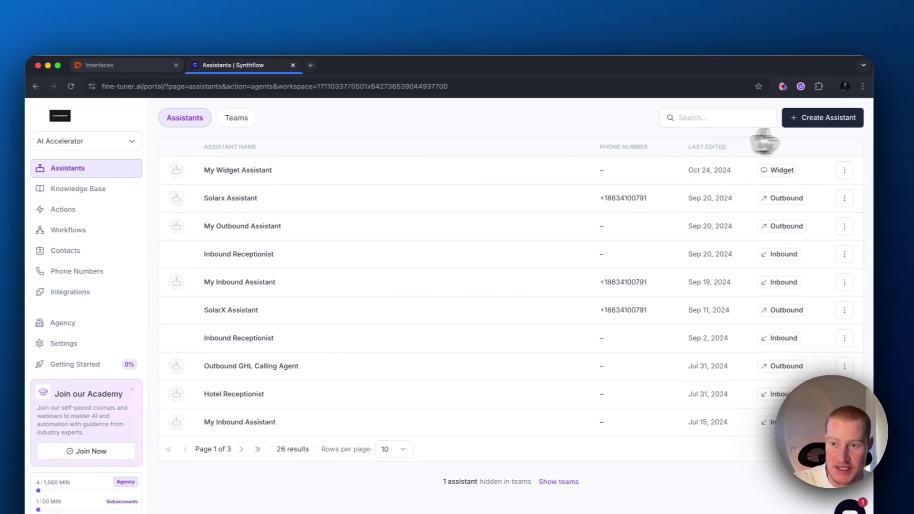
# Create a new inbound Synthflow assistant from scratch
pyautogui.click(849, 119)
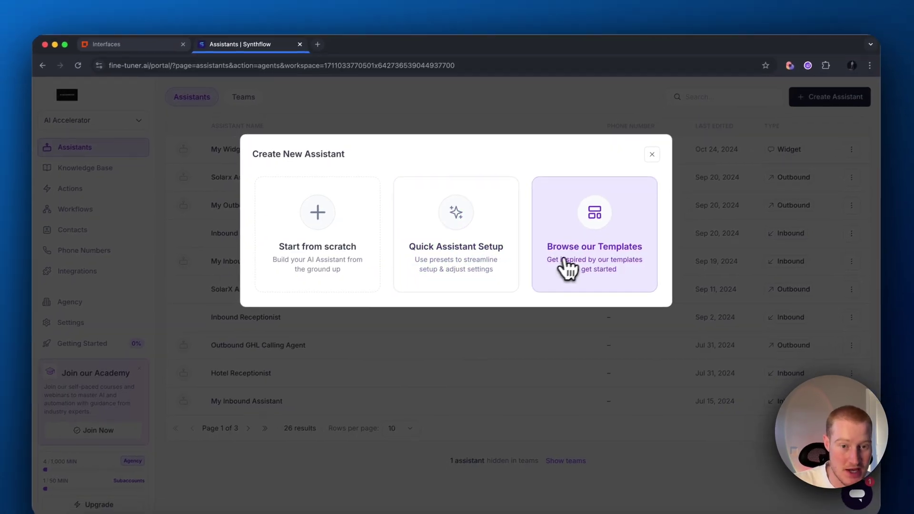
pyautogui.click(281, 277)
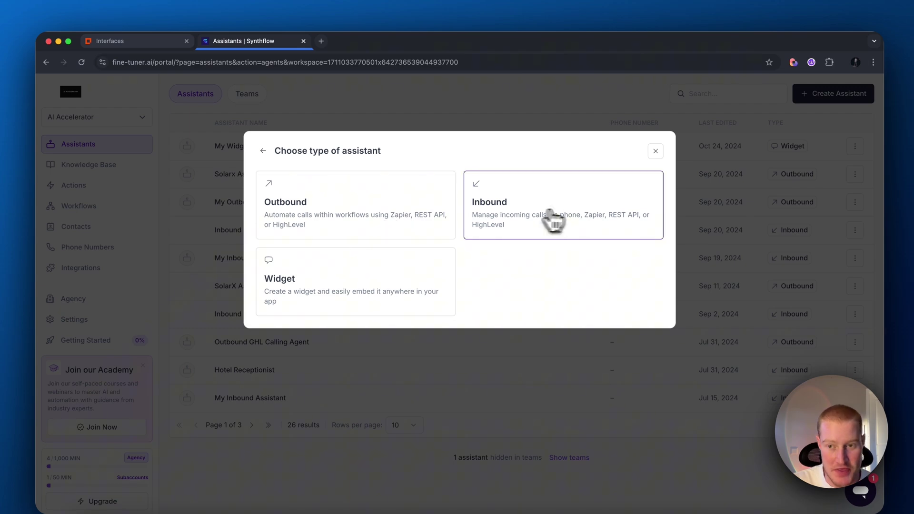
pyautogui.click(522, 221)
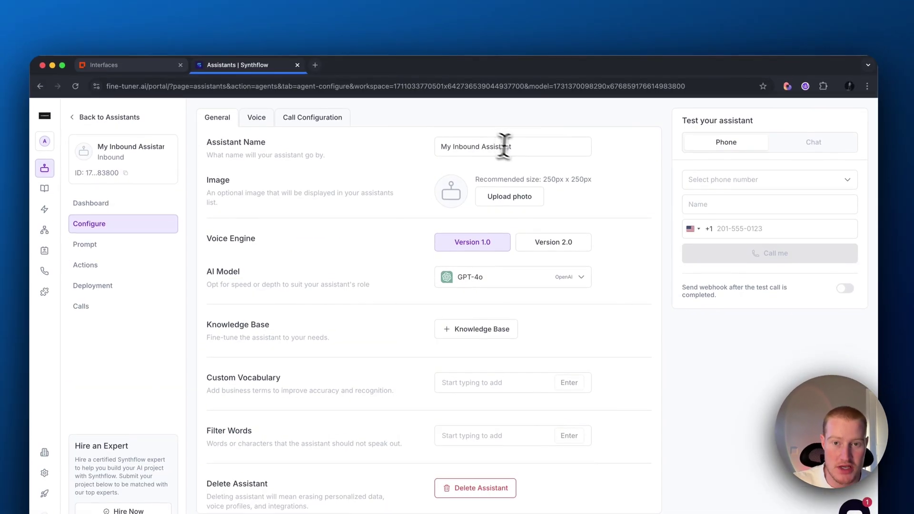
# Rename the assistant to 'Electrical Assistant Inbound' and keep GPT-4o as its AI model
pyautogui.tripleClick(505, 146)
pyautogui.press('BackSpace')
pyautogui.write('E')
pyautogui.write('lectrical Assistant ')
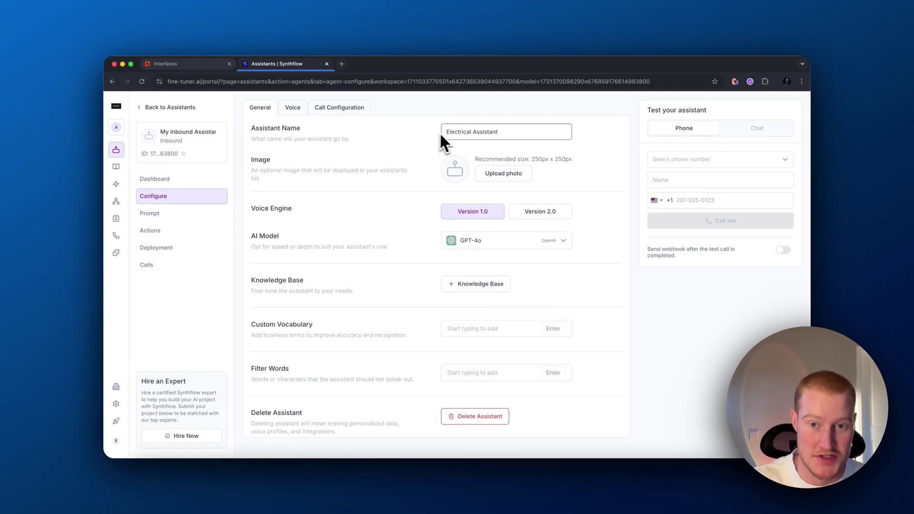
pyautogui.write('Inbound')
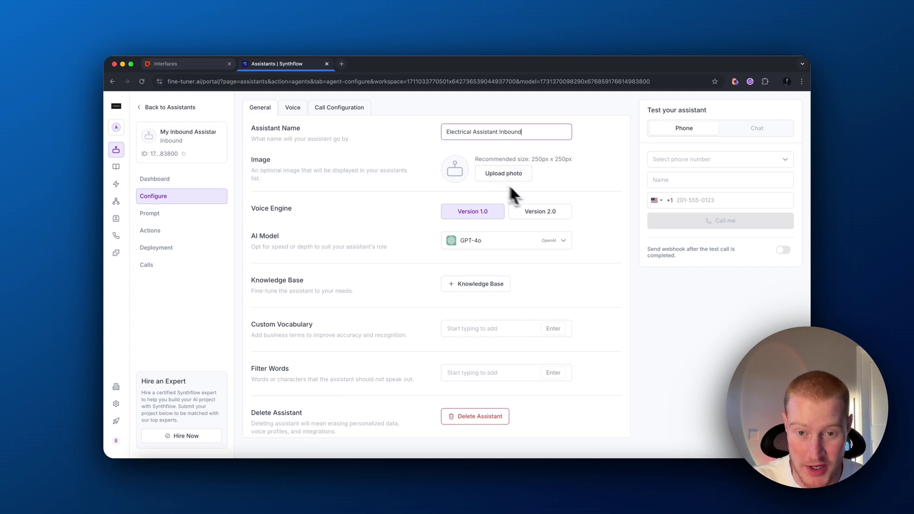
pyautogui.click(562, 241)
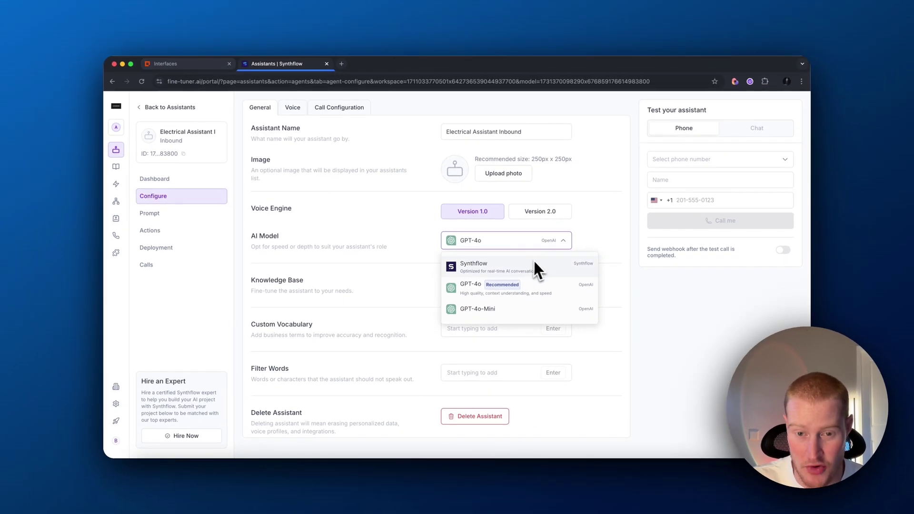
pyautogui.click(495, 289)
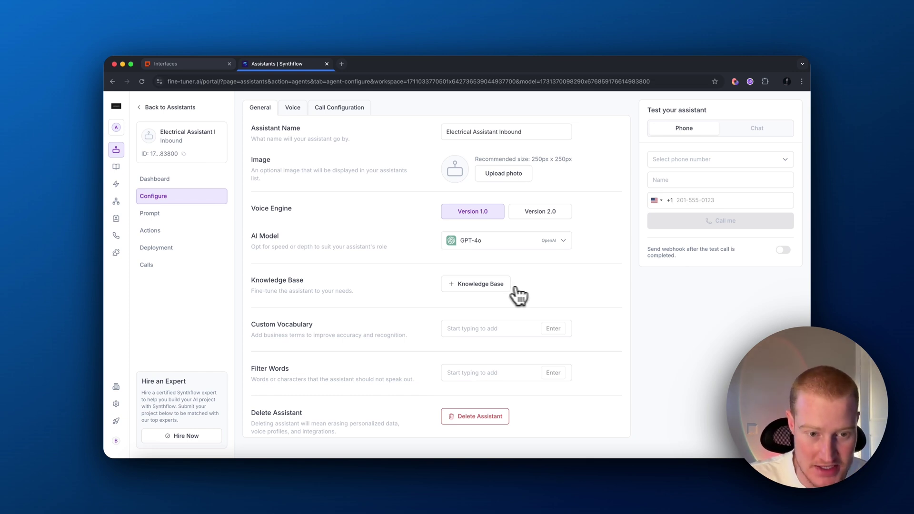
# Switch the assistant's voice provider to ElevenLabs
pyautogui.click(293, 107)
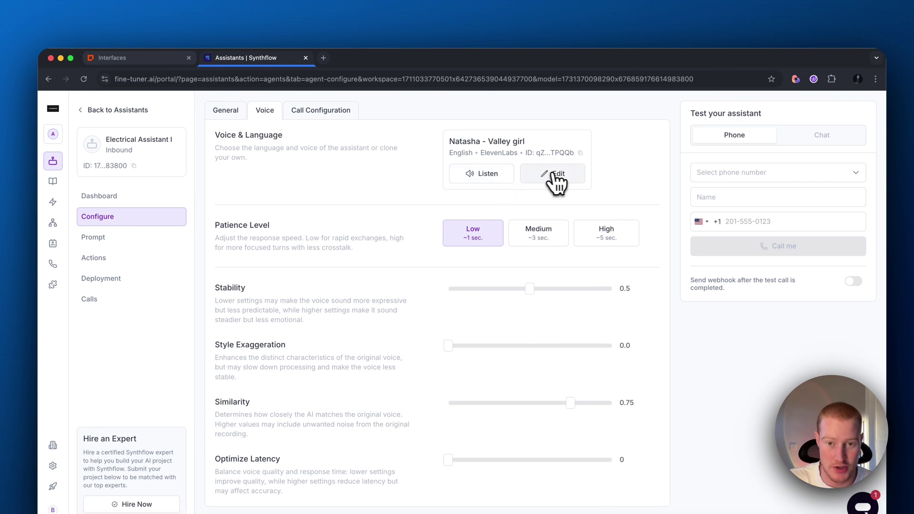
pyautogui.click(536, 177)
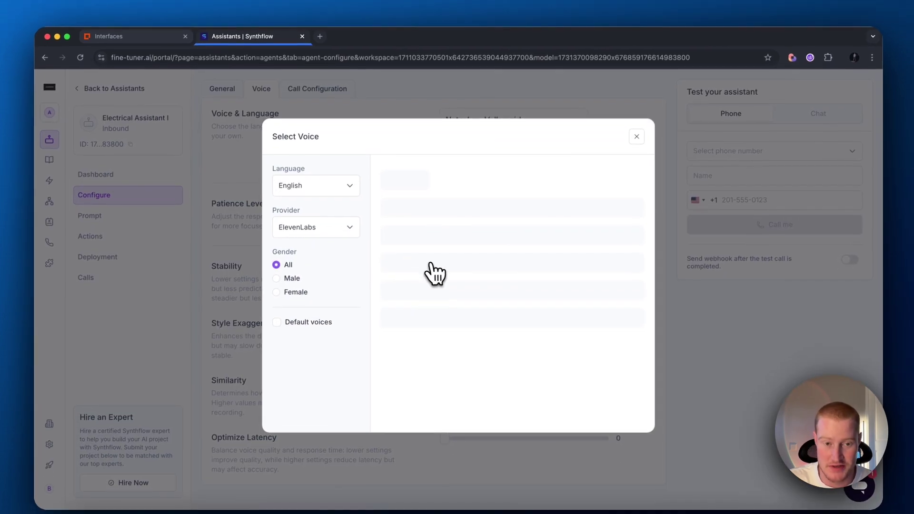
pyautogui.click(347, 236)
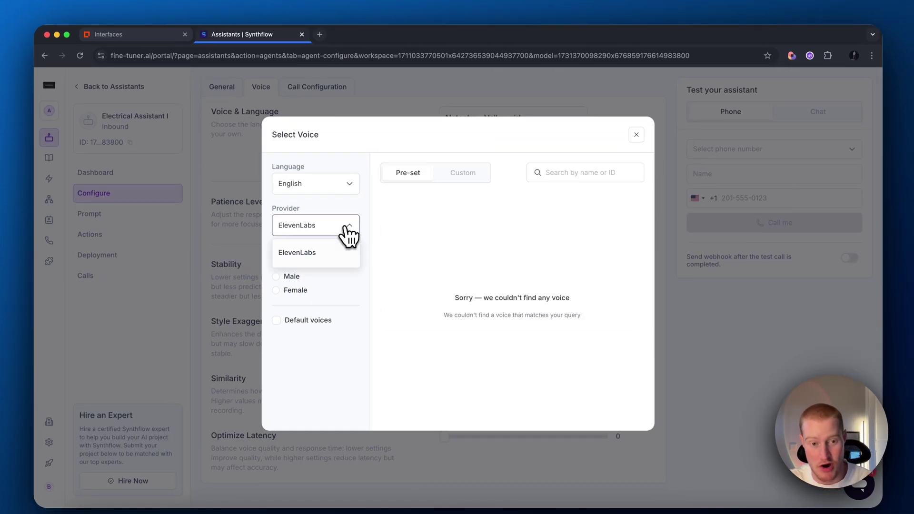
pyautogui.click(326, 253)
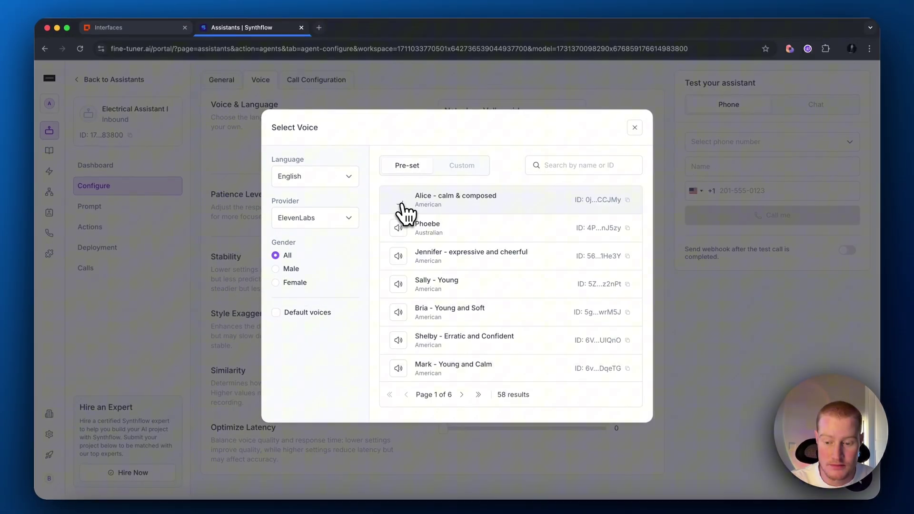
# Preview the Alice, Jennifer and current Natasha voices
pyautogui.click(400, 202)
pyautogui.press('XF86AudioRaiseVolume')
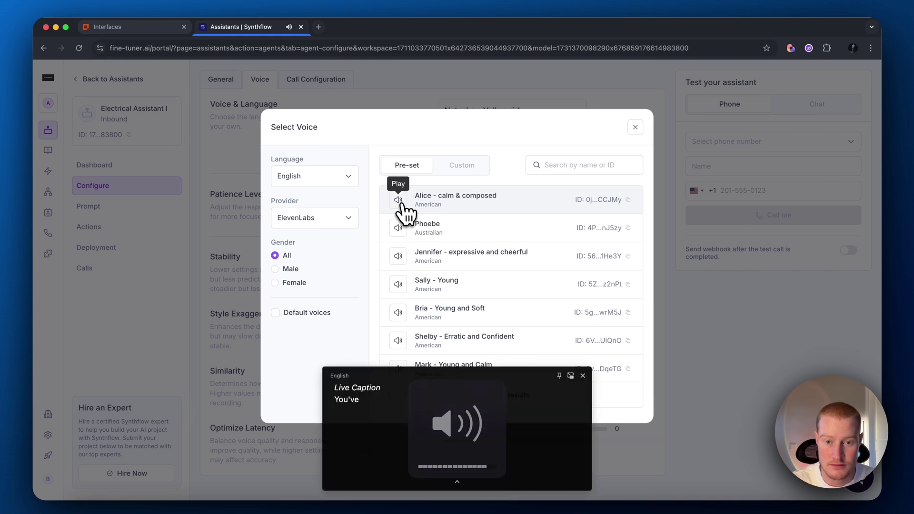
pyautogui.click(581, 373)
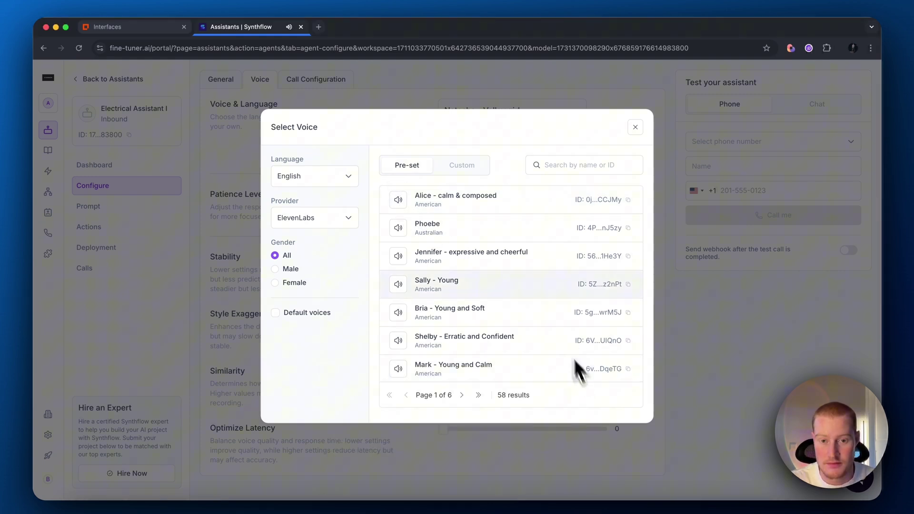
pyautogui.scroll(-3, 439, 293)
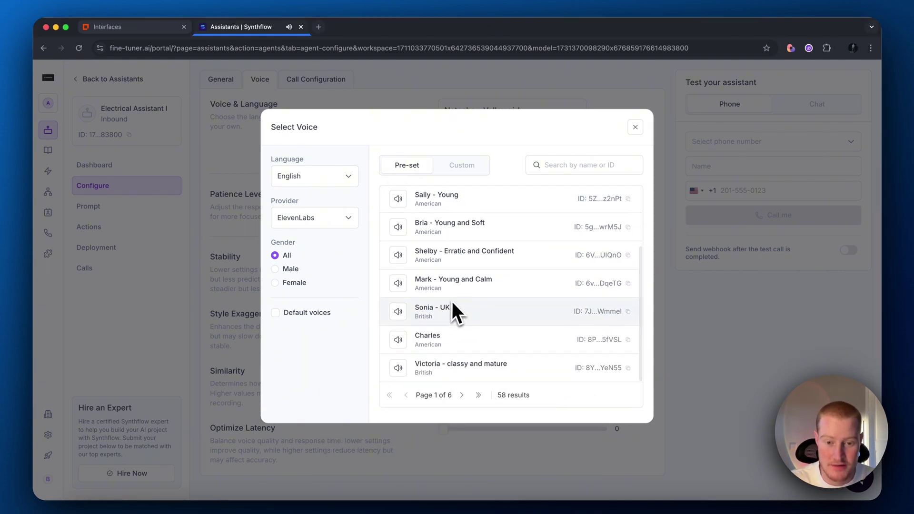
pyautogui.scroll(3, 452, 299)
pyautogui.click(399, 239)
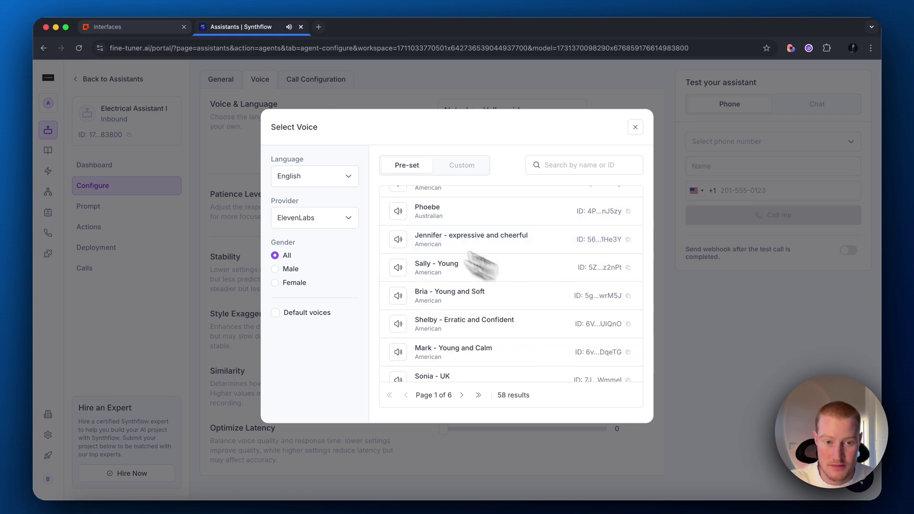
pyautogui.click(635, 127)
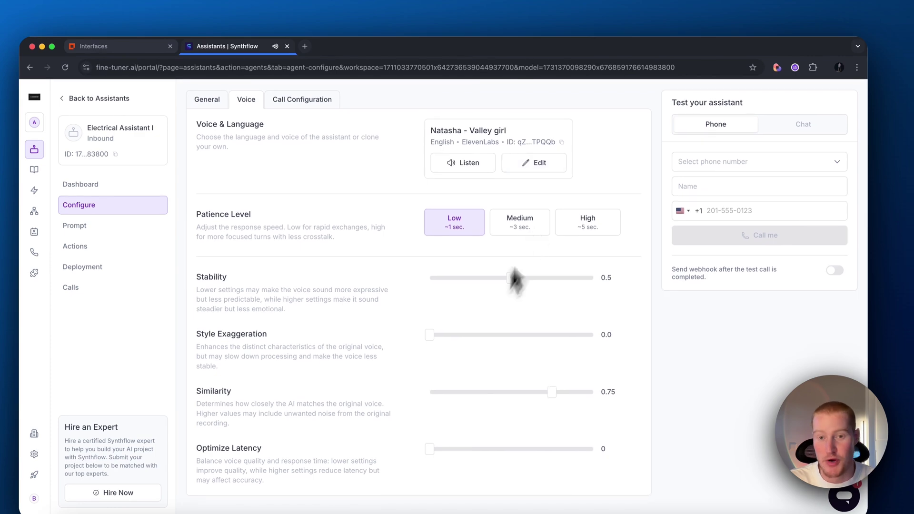
pyautogui.click(471, 164)
pyautogui.press('XF86AudioRaiseVolume')
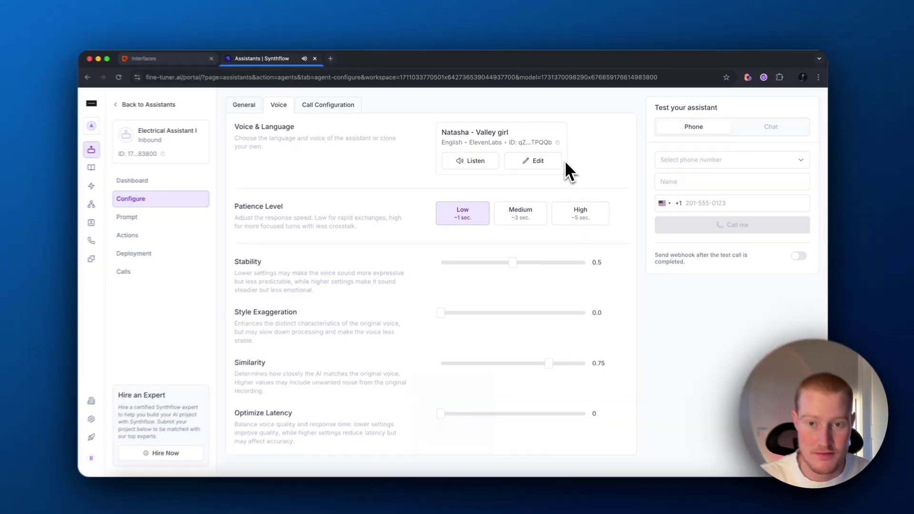
pyautogui.scroll(-1, 552, 191)
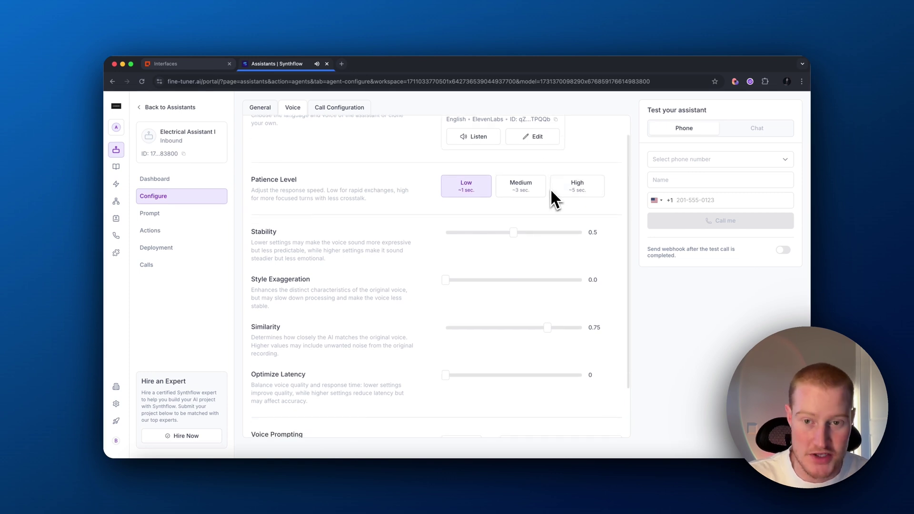
pyautogui.scroll(1, 524, 205)
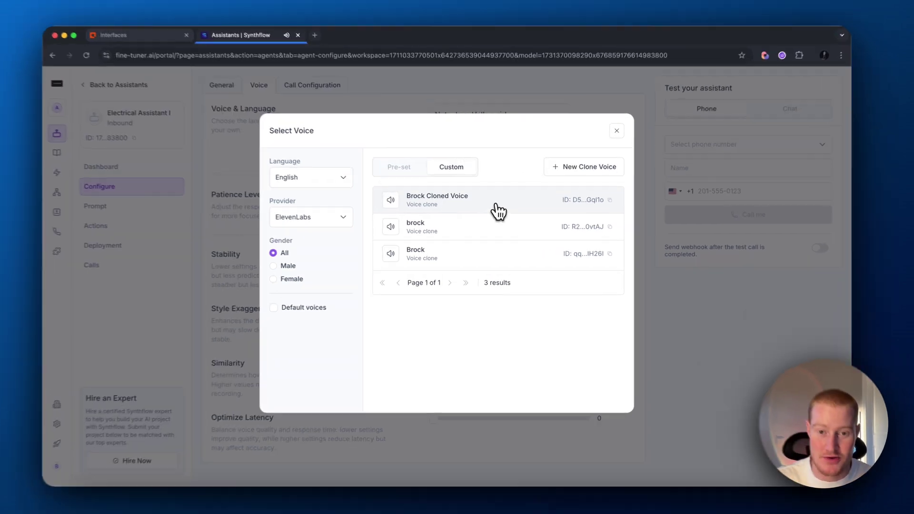
# Select Brock Cloned Voice from the Custom voices as the assistant's voice
pyautogui.click(495, 212)
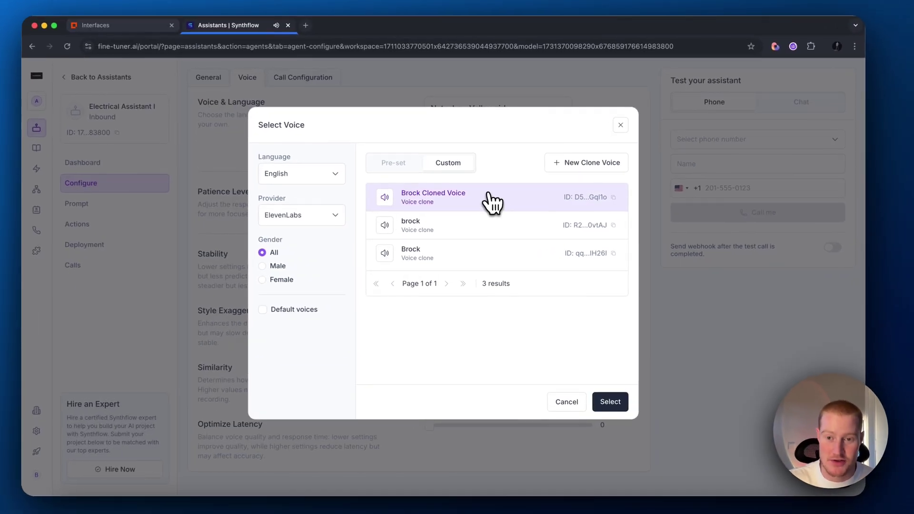
pyautogui.click(564, 168)
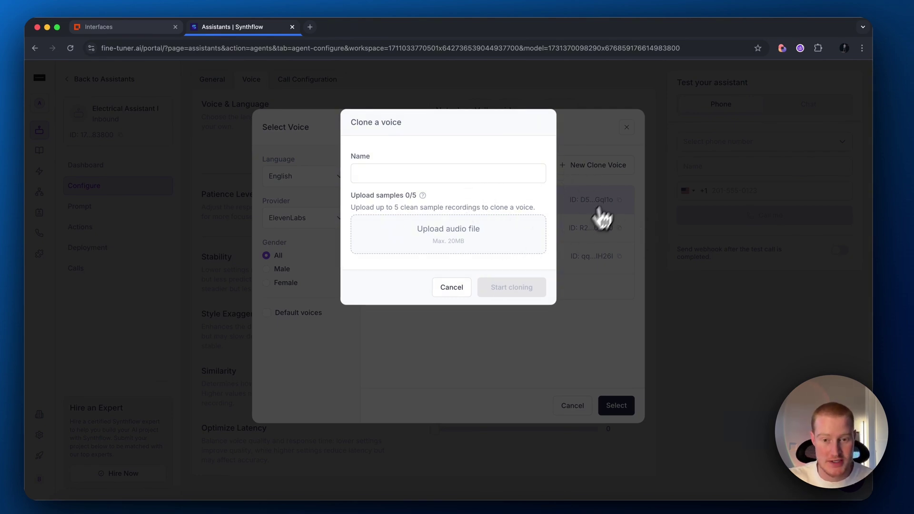
pyautogui.click(451, 288)
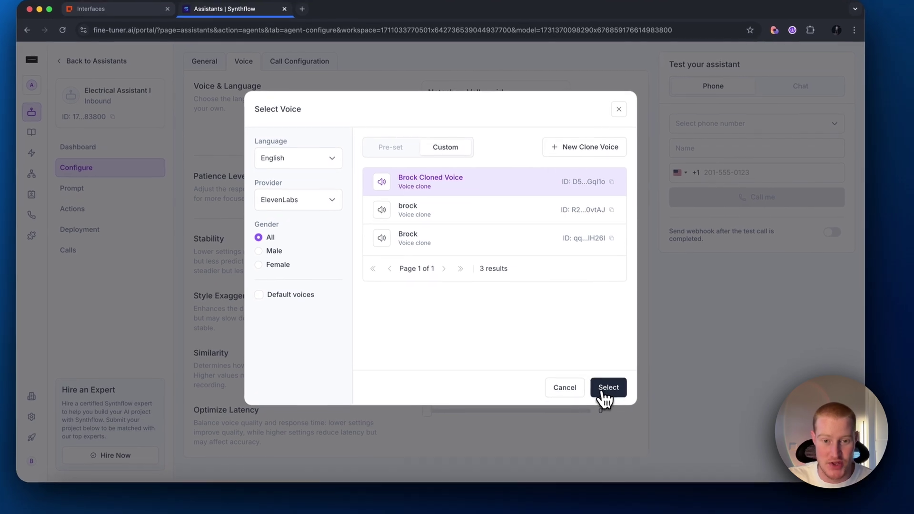
pyautogui.click(616, 406)
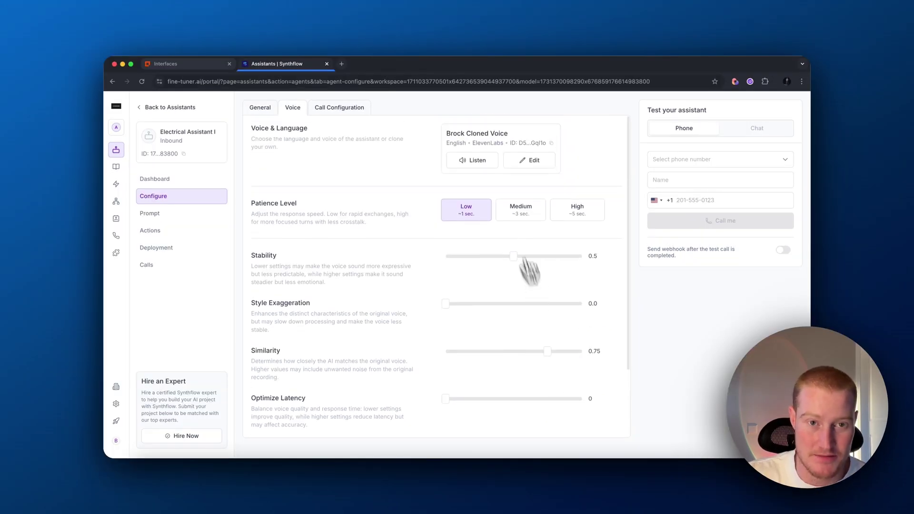
# Replace the custom greeting with a new one beginning 'Hey this is'
pyautogui.click(339, 107)
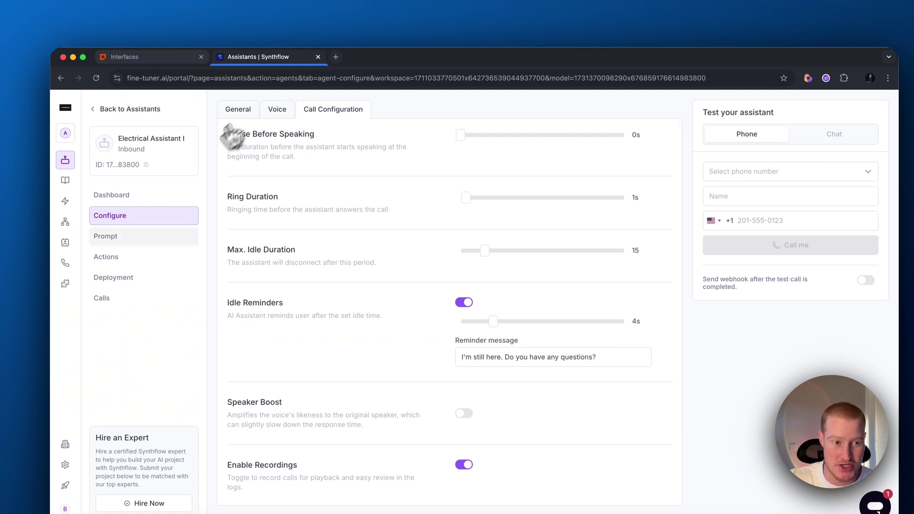
pyautogui.click(112, 194)
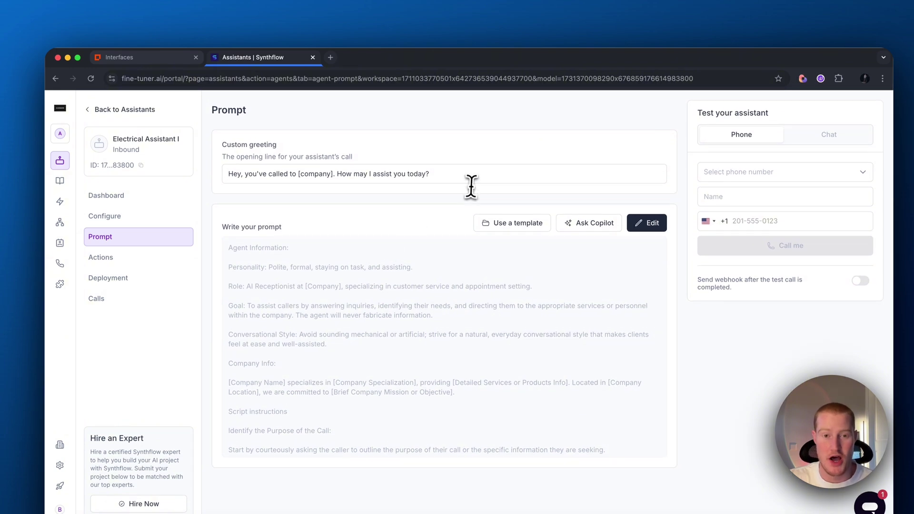
pyautogui.moveTo(464, 170); pyautogui.dragTo(229, 172)
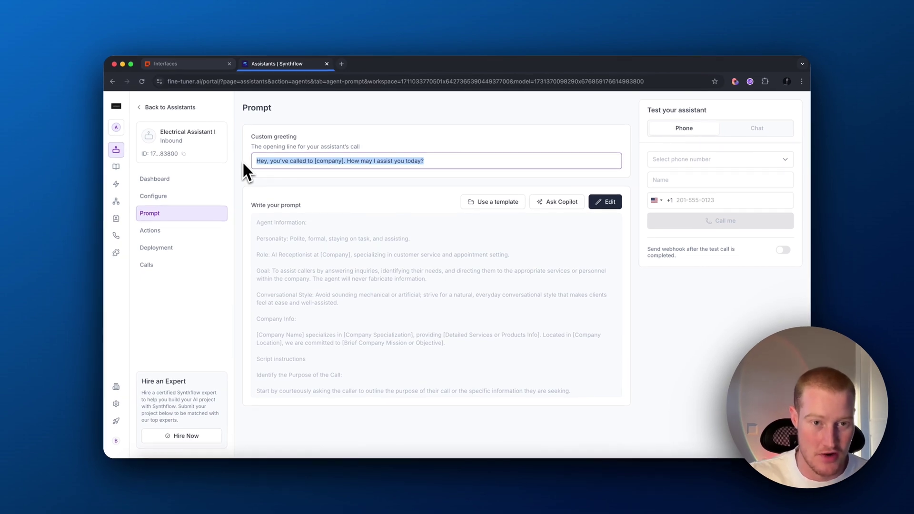
pyautogui.write('Hey this is Brock with Mesarich')
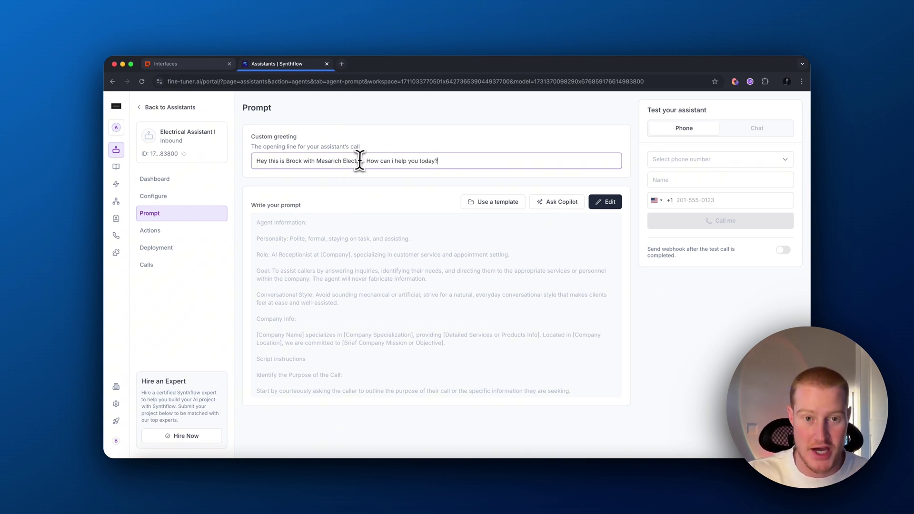
# Open the full agent prompt to review its Agent Information section
pyautogui.click(605, 202)
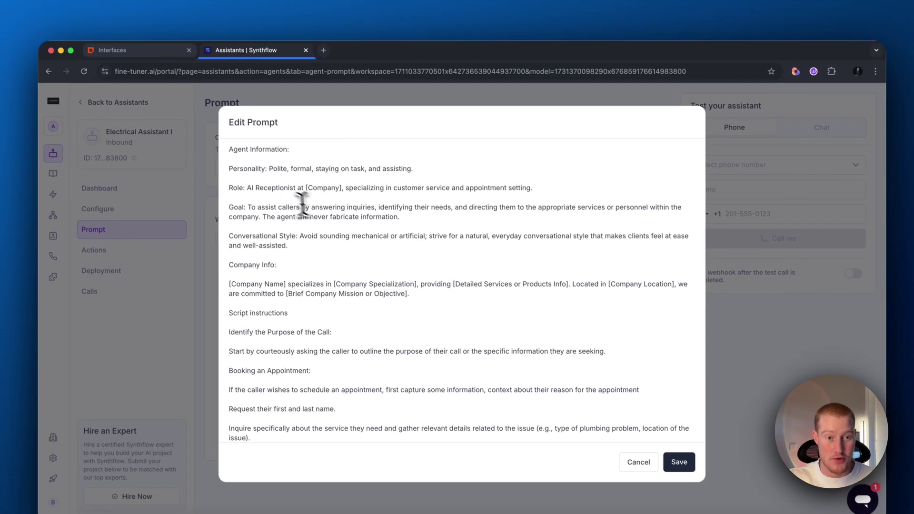
pyautogui.moveTo(267, 152); pyautogui.dragTo(321, 160)
pyautogui.click(401, 203)
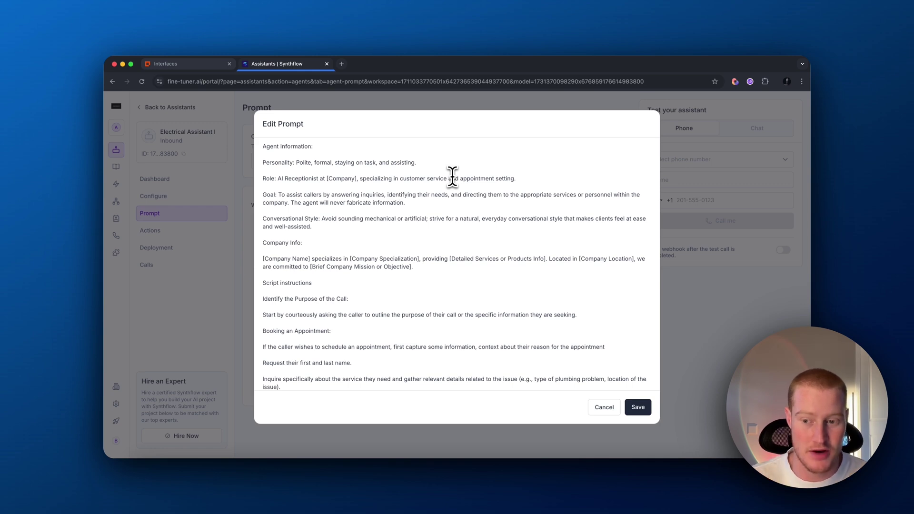
# Paste the assistant's goal description, covering appointment booking and lead qualification, into the prompt copilot
pyautogui.press('Escape')
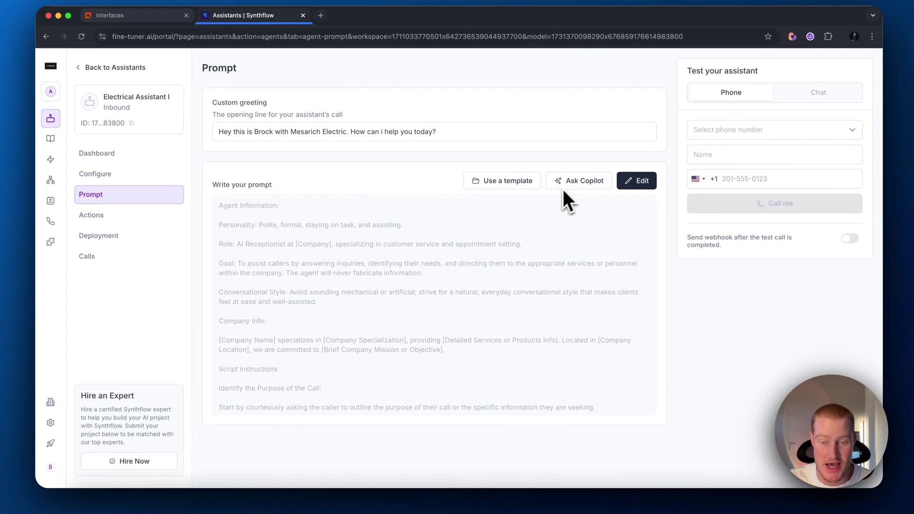
pyautogui.click(565, 187)
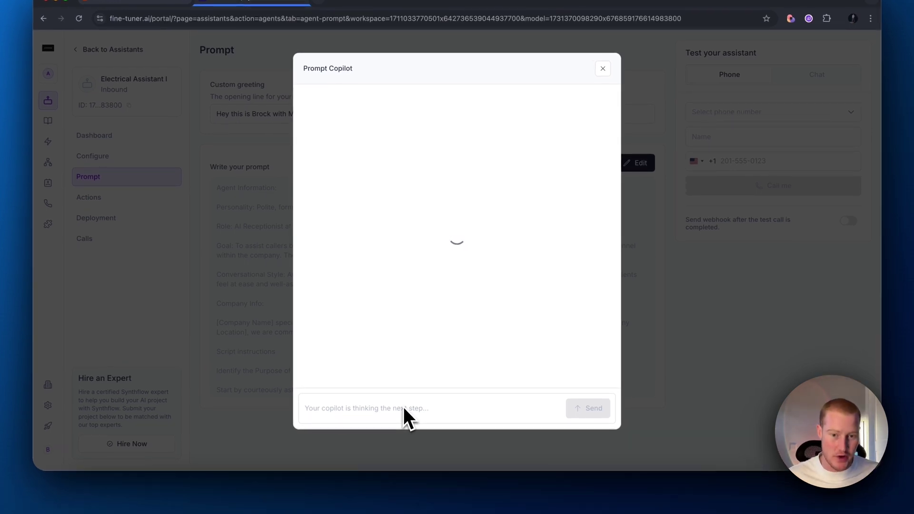
pyautogui.click(402, 407)
pyautogui.write('The goal of this assistant is to answer incoming phone calls for an electrical company called Mesarich Electric.  This company does residential and commercial electrical in bend oregon.  Your goal is to book appointments for the electrician to go to a new job site and fix their electrical issues.')
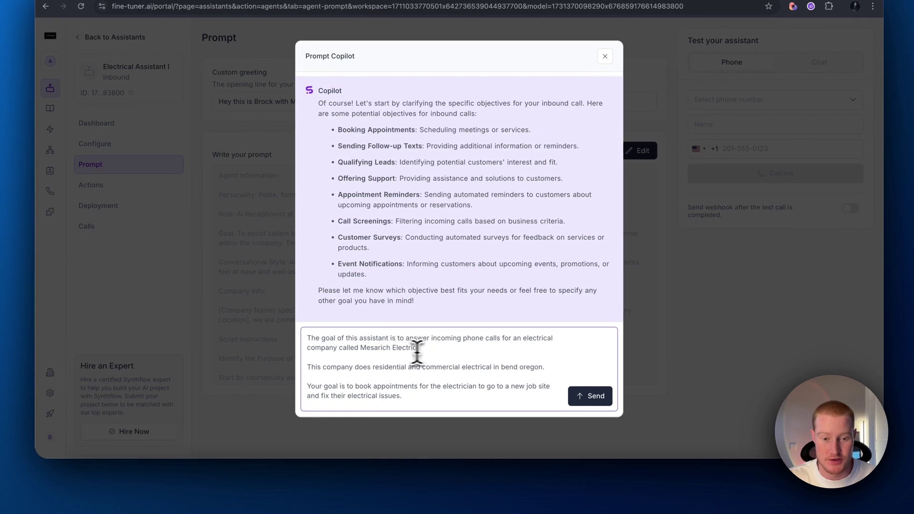
pyautogui.moveTo(307, 342); pyautogui.dragTo(409, 357)
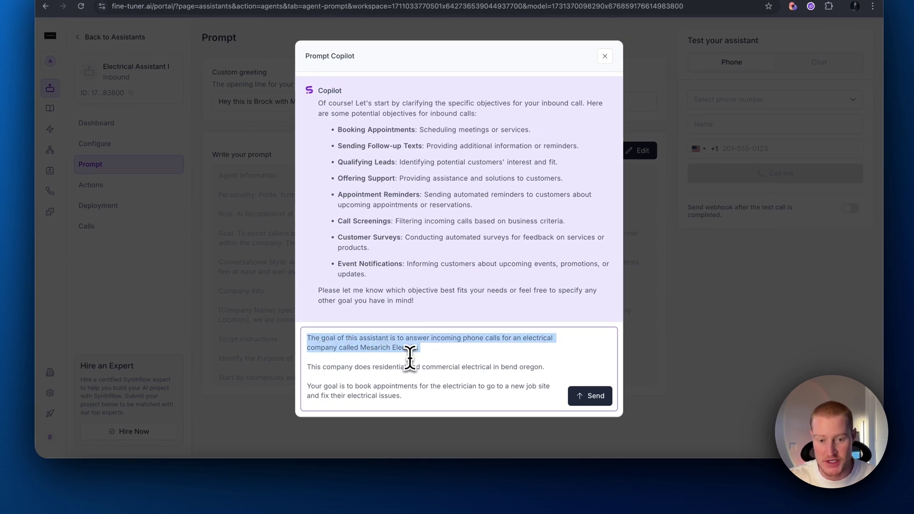
pyautogui.moveTo(524, 362); pyautogui.dragTo(578, 414)
pyautogui.click(307, 349)
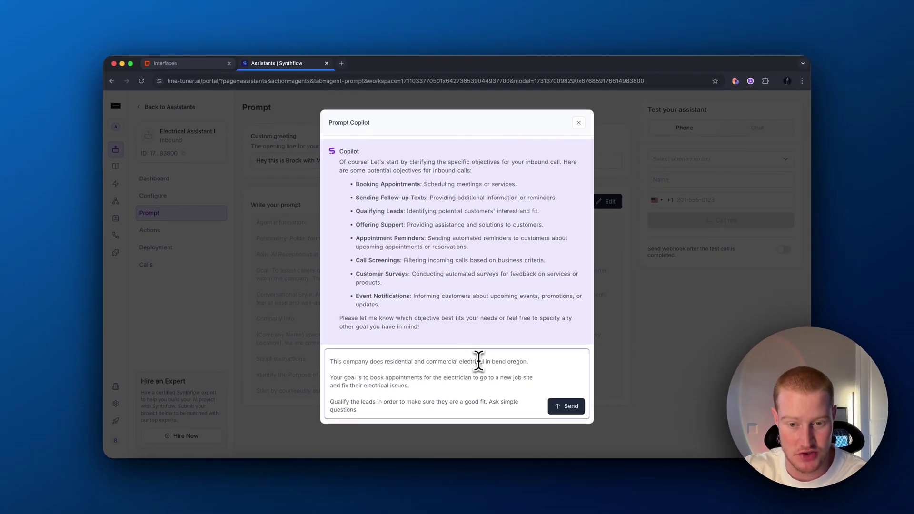
pyautogui.moveTo(330, 377); pyautogui.dragTo(417, 388)
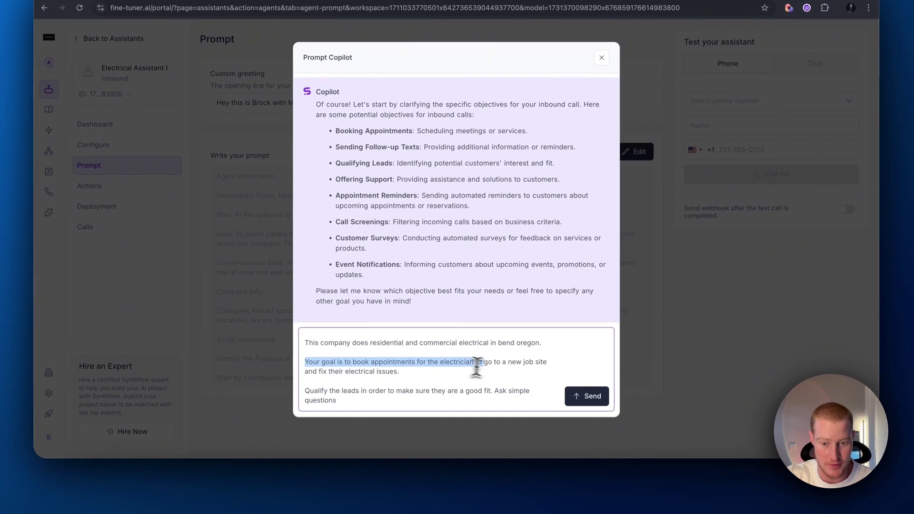
pyautogui.click(500, 374)
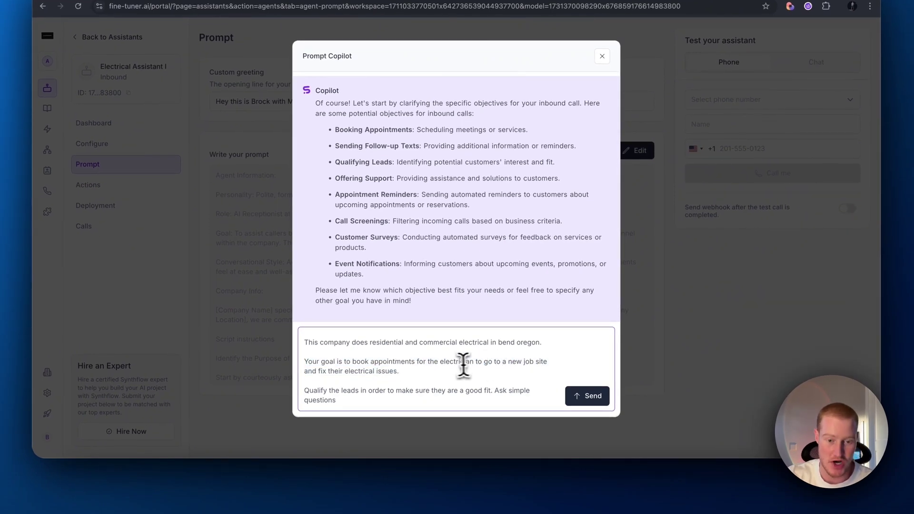
pyautogui.moveTo(339, 400); pyautogui.dragTo(297, 389)
pyautogui.click(340, 395)
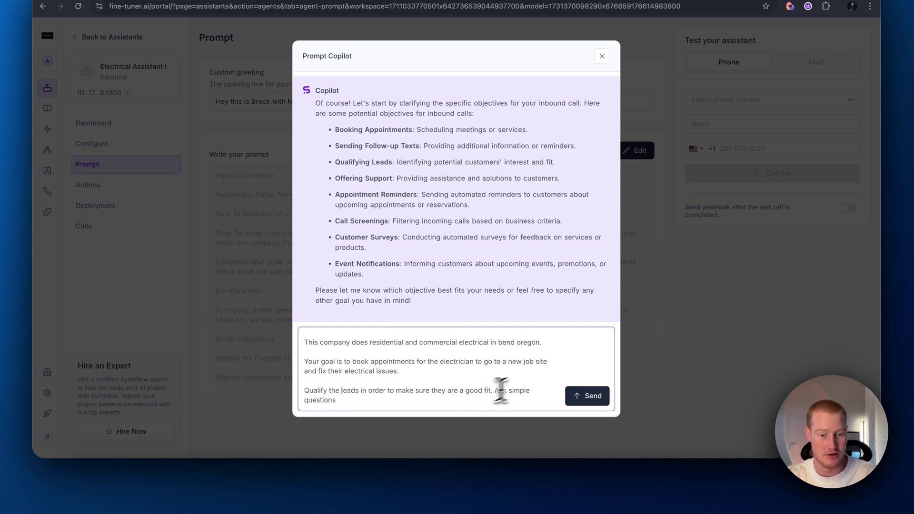
# Send the description and reply 'Move forward' so the copilot writes the final prompt
pyautogui.scroll(3, 486, 381)
pyautogui.click(590, 396)
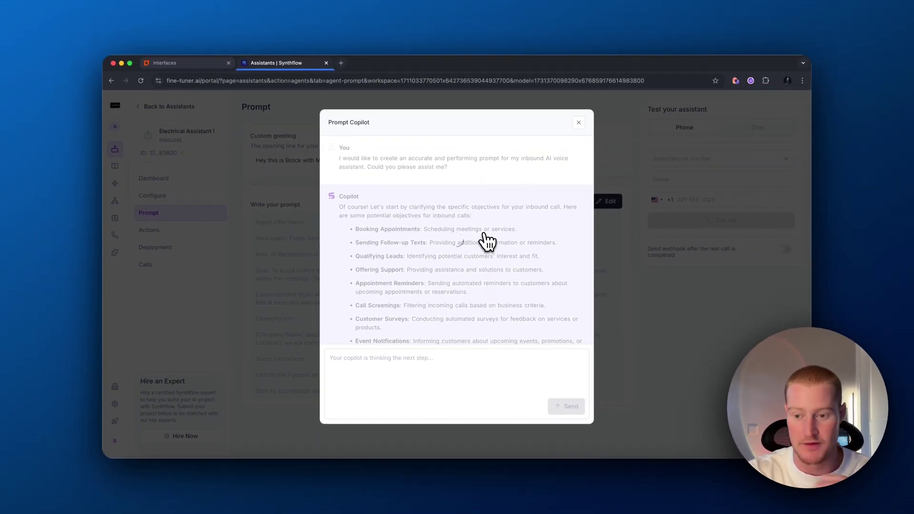
pyautogui.write('Move')
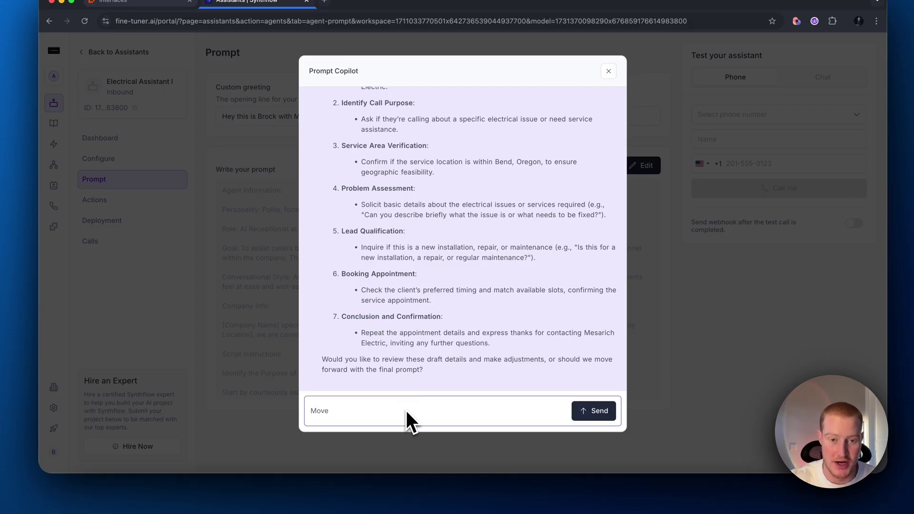
pyautogui.scroll(10, 405, 341)
pyautogui.scroll(-10, 416, 276)
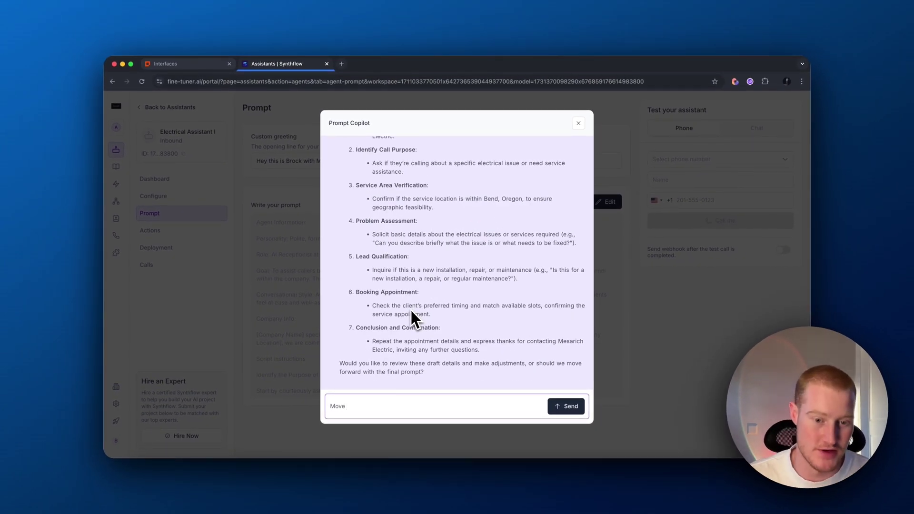
pyautogui.write('forward')
pyautogui.press('Return')
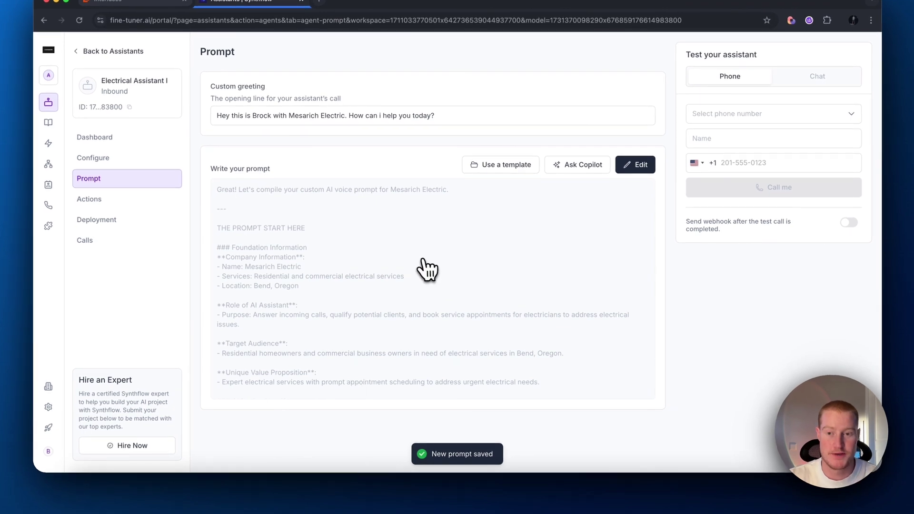
pyautogui.scroll(-15, 440, 286)
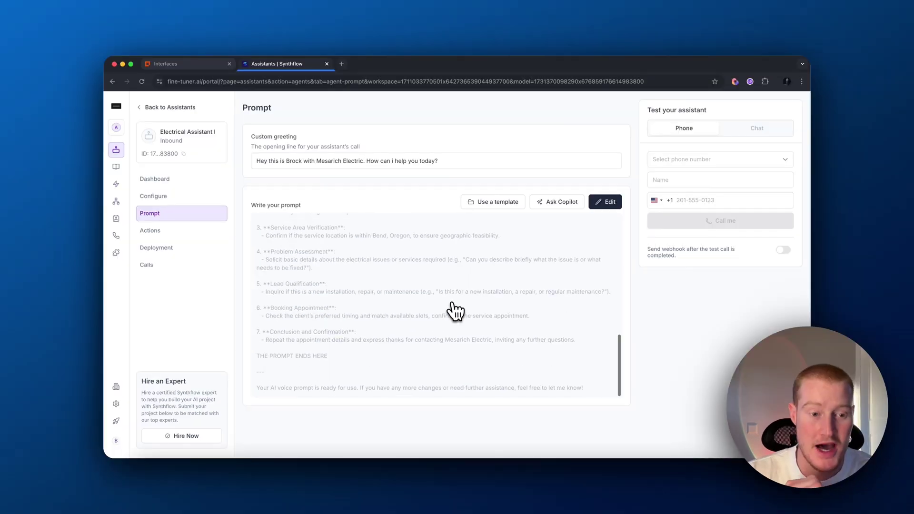
pyautogui.scroll(15, 432, 293)
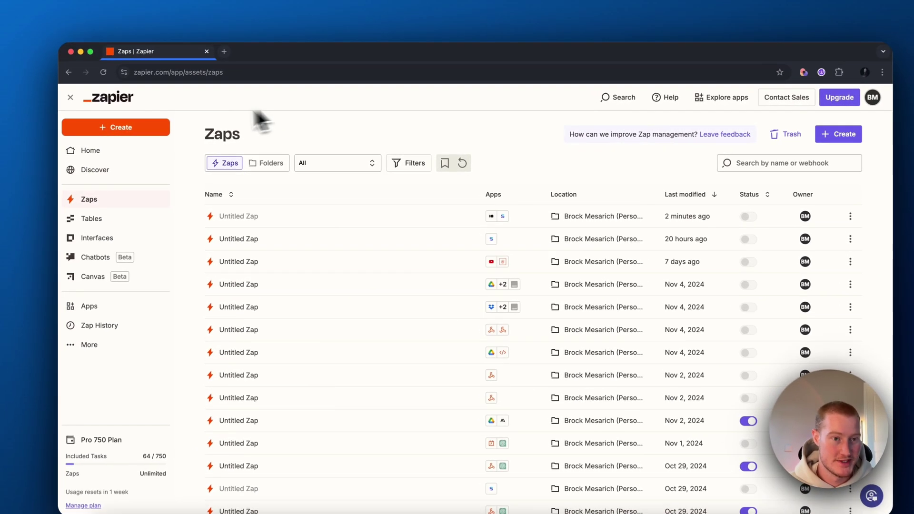
# Start a new Zap with a Typeform New Entry trigger
pyautogui.click(150, 127)
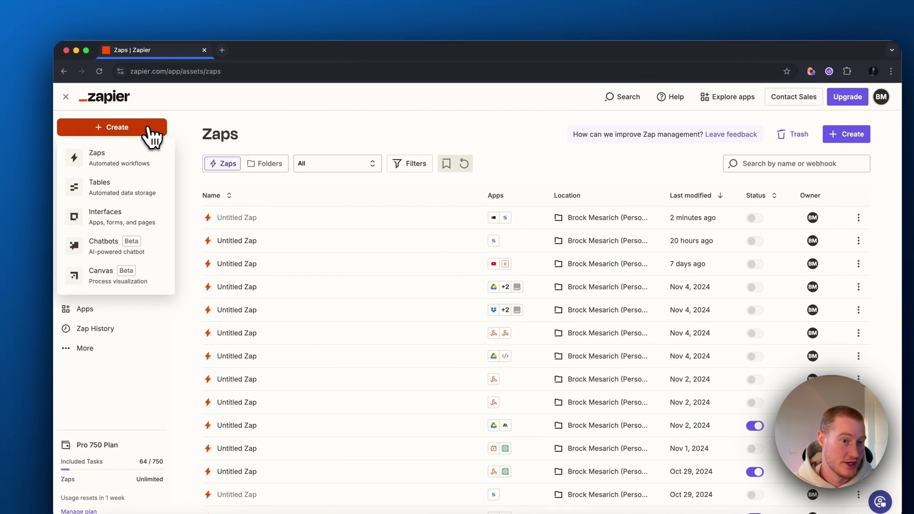
pyautogui.click(129, 162)
pyautogui.click(521, 317)
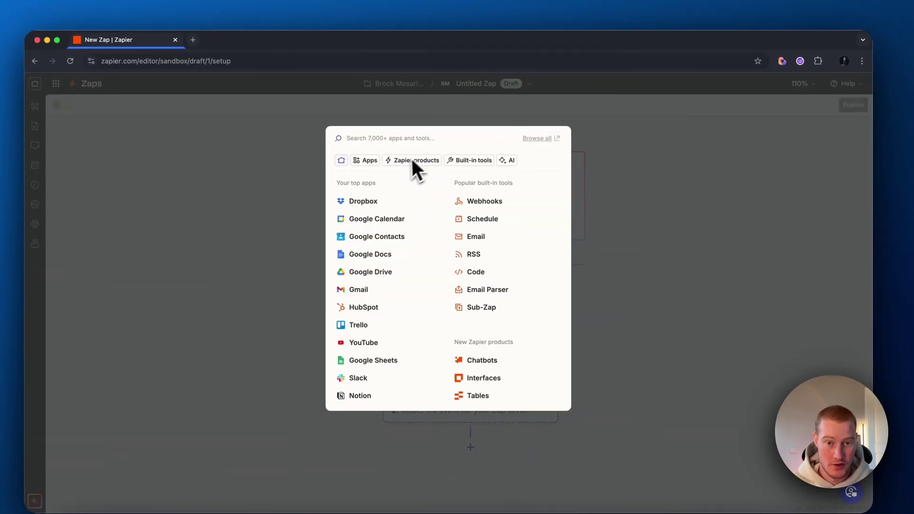
pyautogui.write('synthflow')
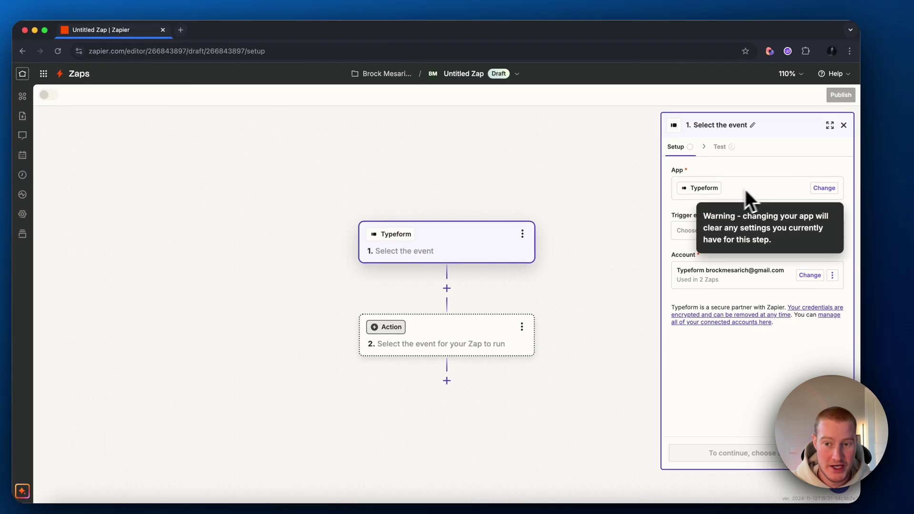
pyautogui.click(695, 233)
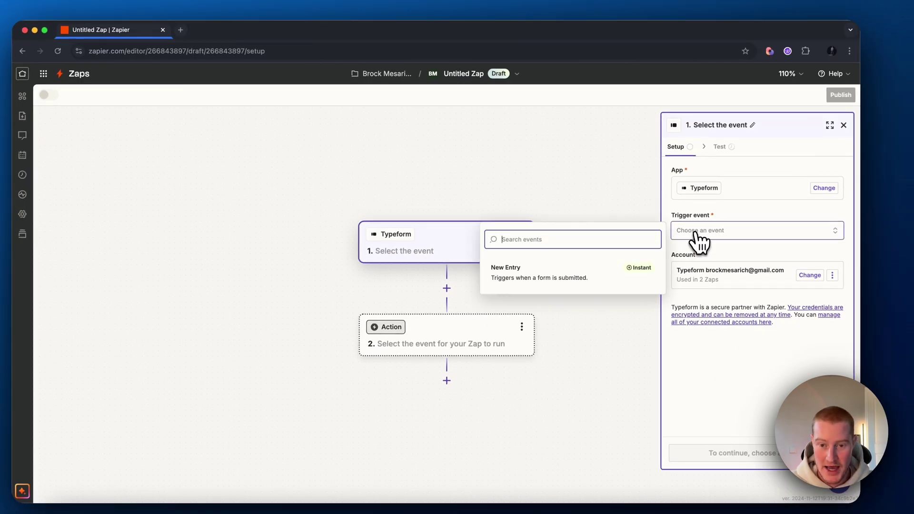
pyautogui.click(547, 274)
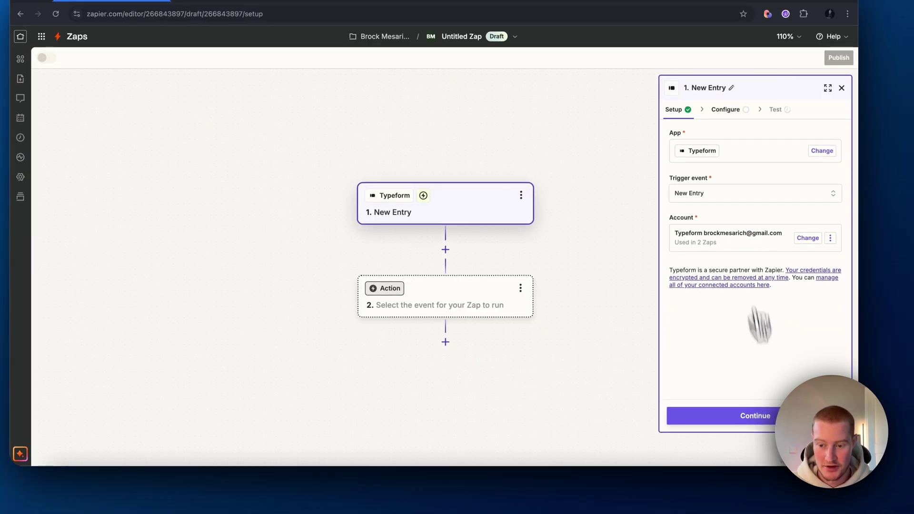
pyautogui.click(757, 416)
# Pick My new form, test the trigger, and continue with Entry A as the sample
pyautogui.click(738, 149)
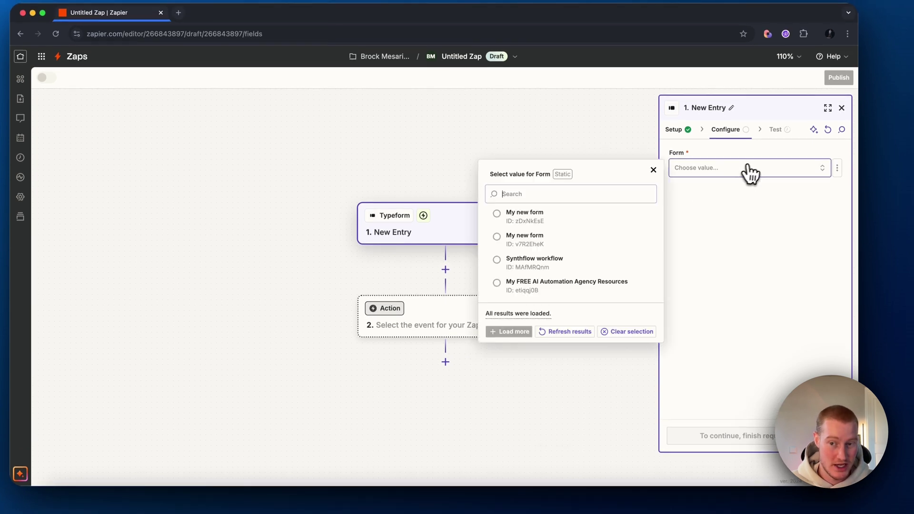
pyautogui.click(571, 228)
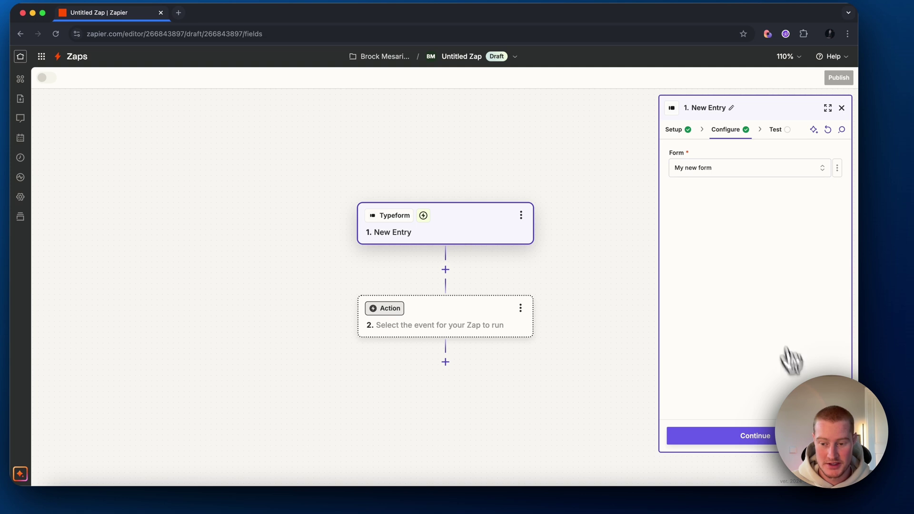
pyautogui.click(762, 435)
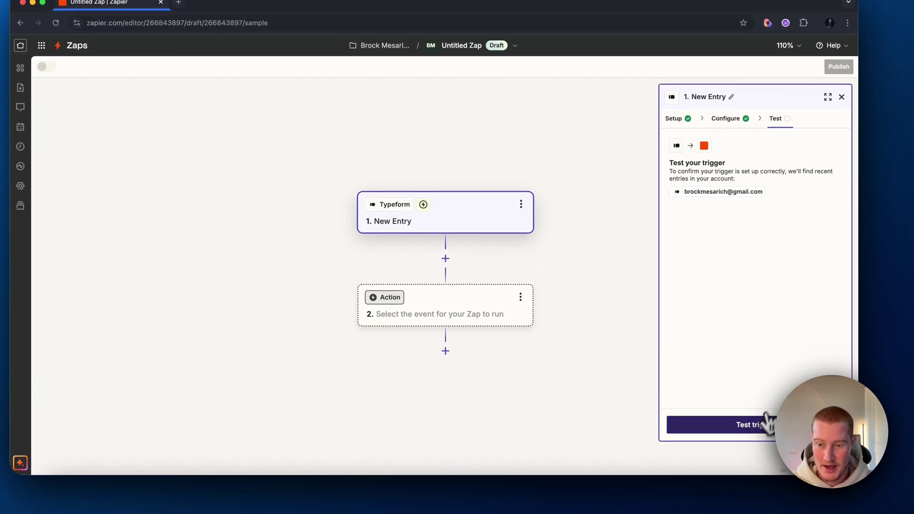
pyautogui.click(761, 425)
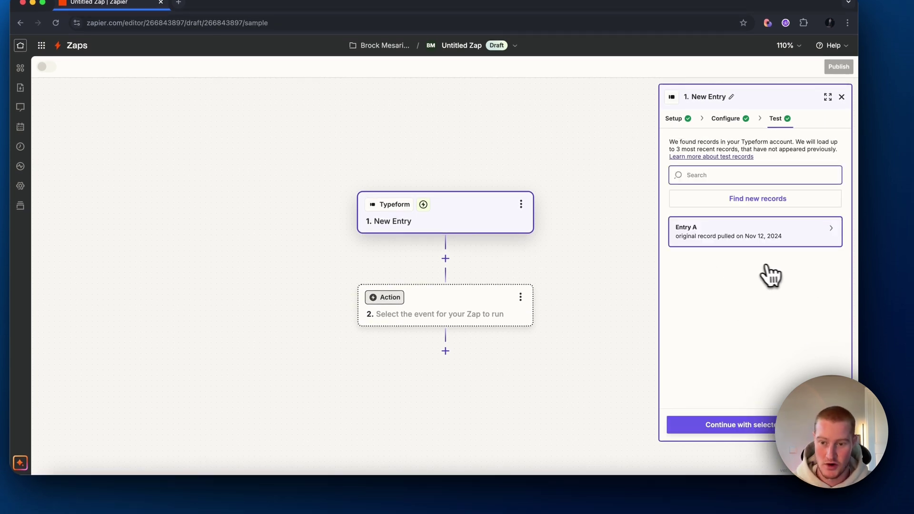
pyautogui.moveTo(714, 233)
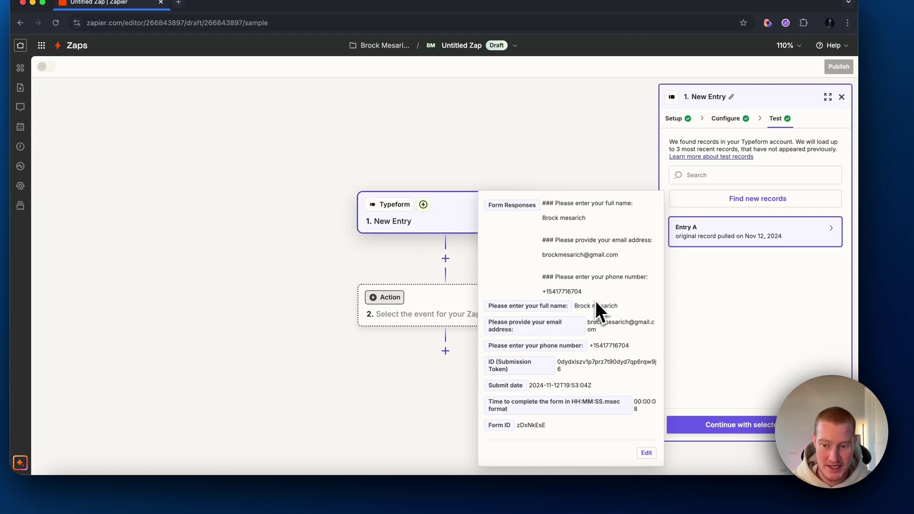
pyautogui.click(718, 424)
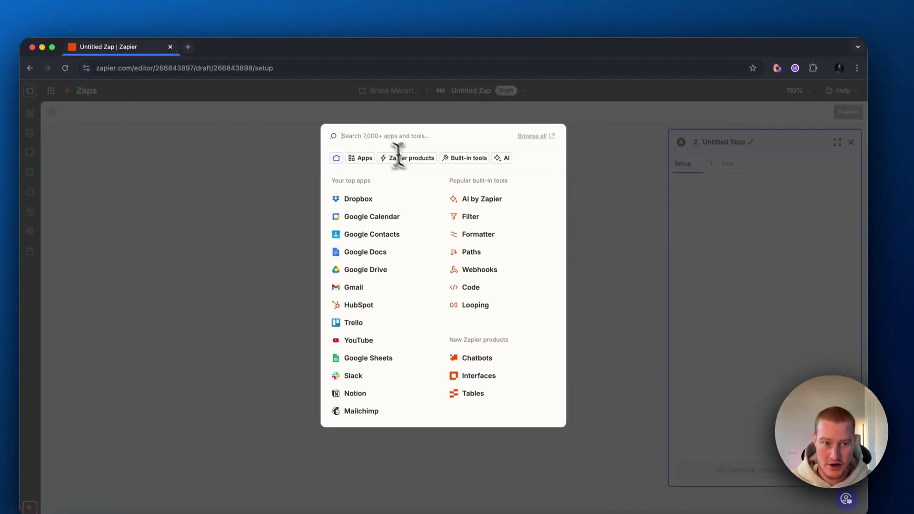
# Add Synthflow AI with the Create Call event as the action step
pyautogui.write('synthflowel')
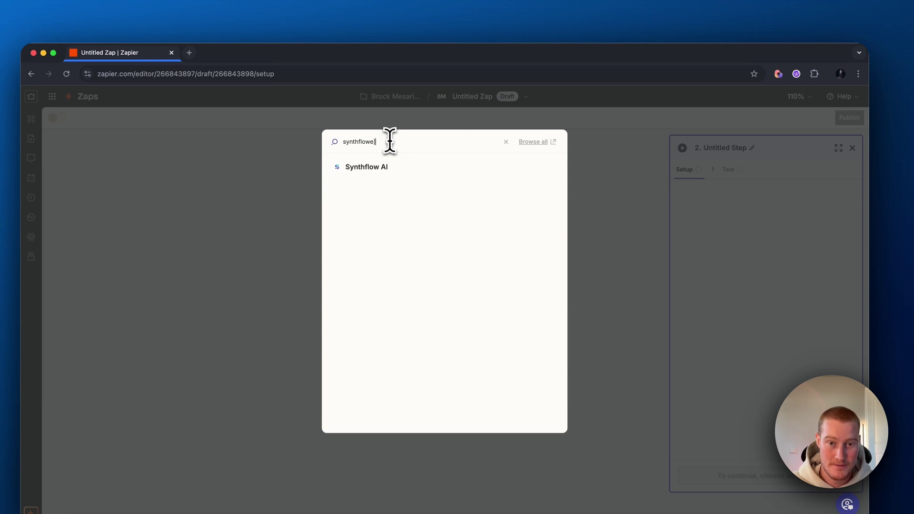
pyautogui.click(404, 167)
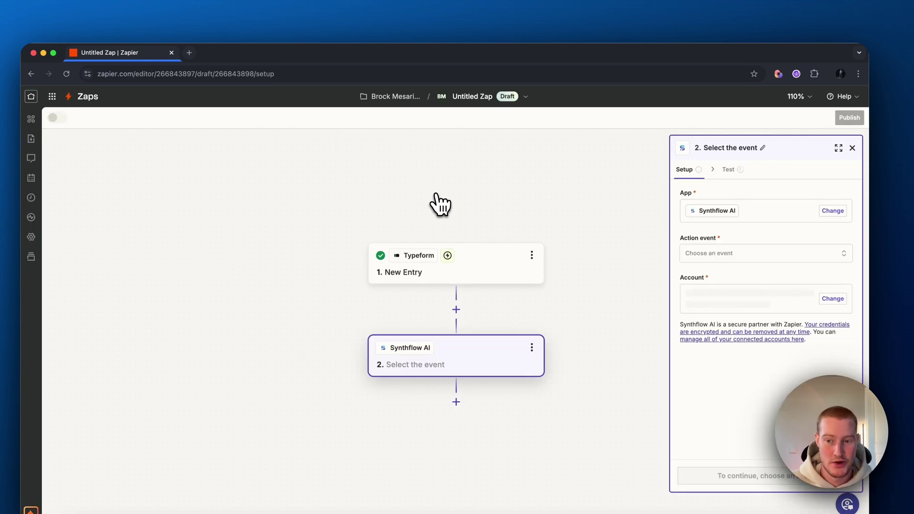
pyautogui.click(763, 254)
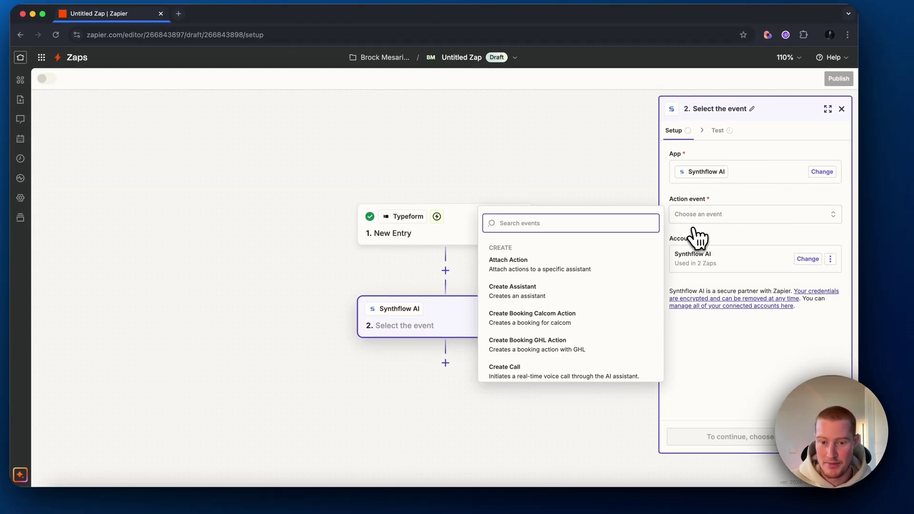
pyautogui.scroll(-1, 536, 276)
pyautogui.click(536, 355)
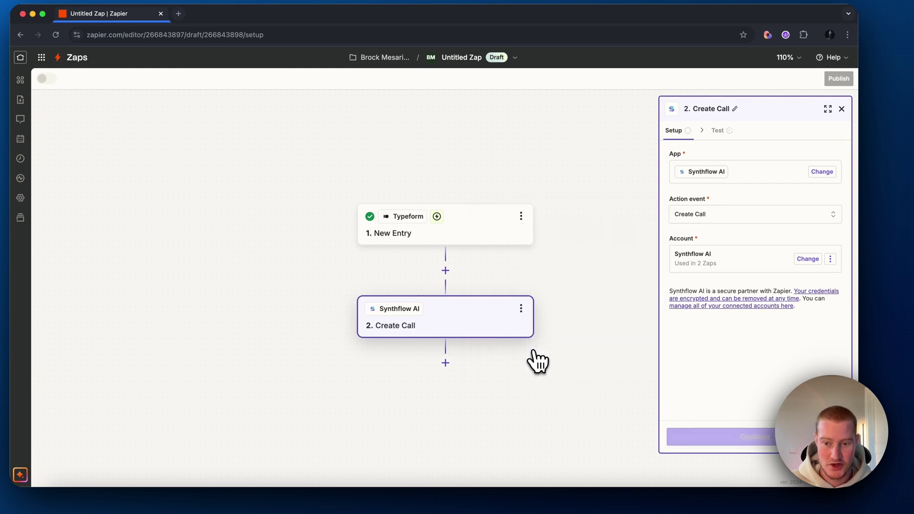
pyautogui.click(767, 437)
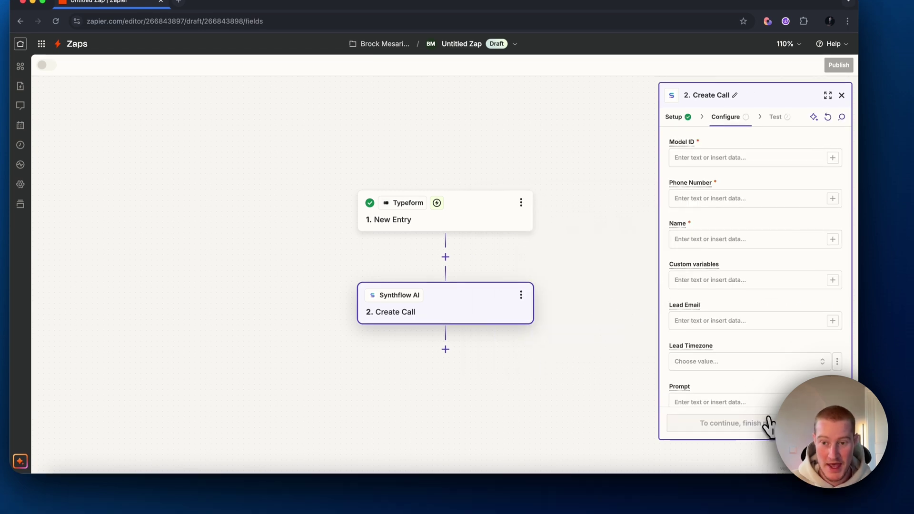
pyautogui.click(749, 157)
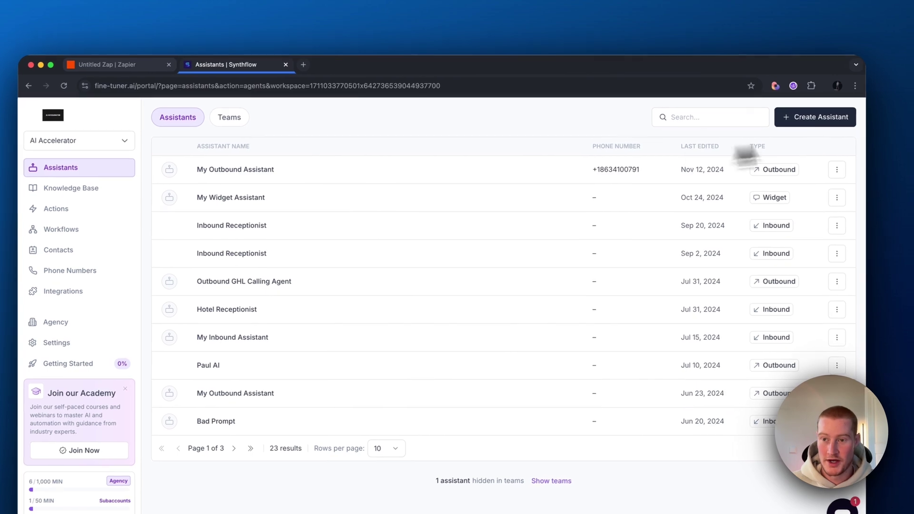
# Create an outbound assistant from scratch named 'Outbound Electrical Assistant' running on GPT-4o
pyautogui.click(809, 118)
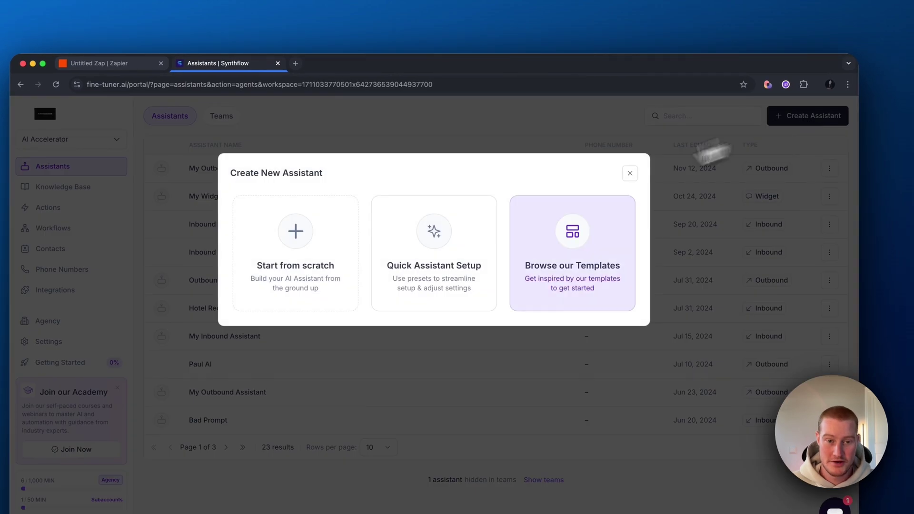
pyautogui.click(321, 277)
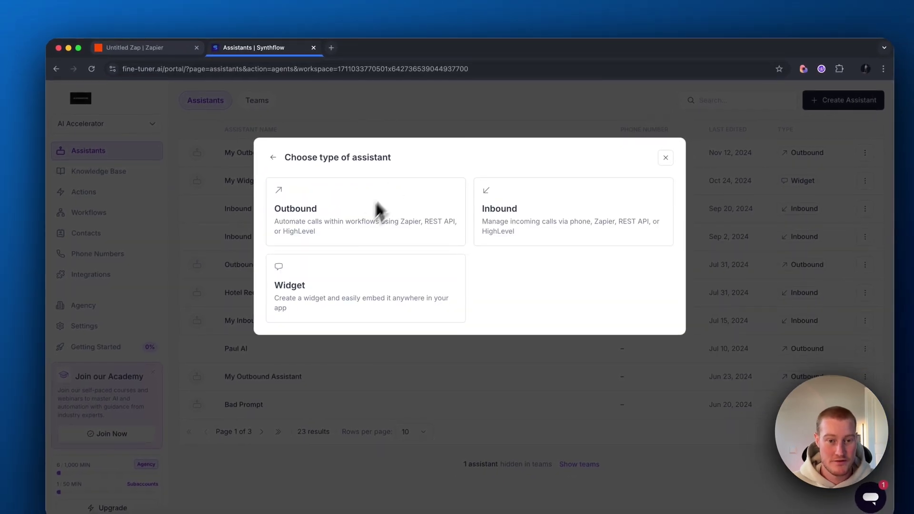
pyautogui.click(415, 232)
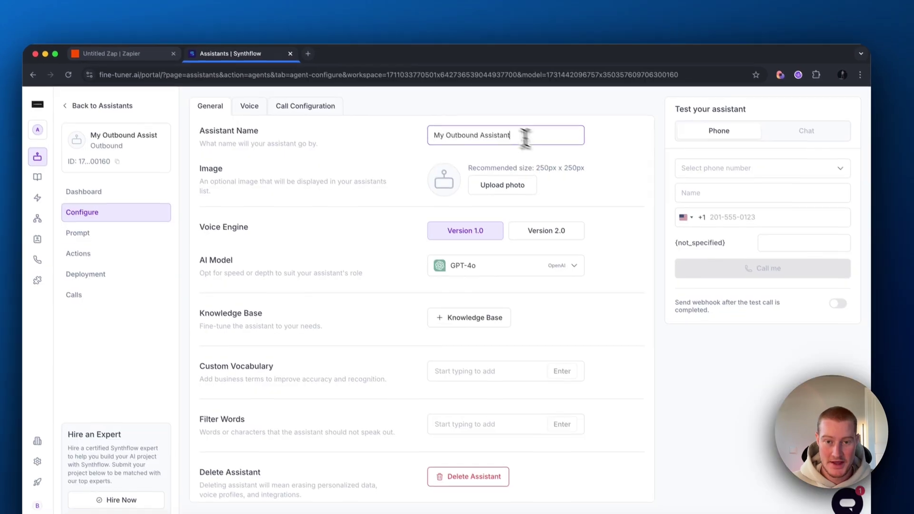
pyautogui.moveTo(525, 136); pyautogui.dragTo(440, 135)
pyautogui.press('BackSpace')
pyautogui.write('Outbound Electrical Assistant')
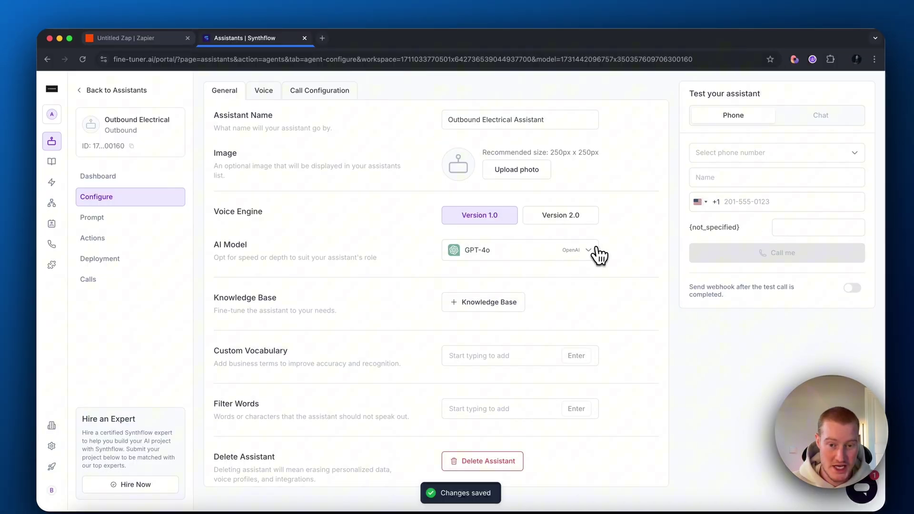
pyautogui.click(574, 266)
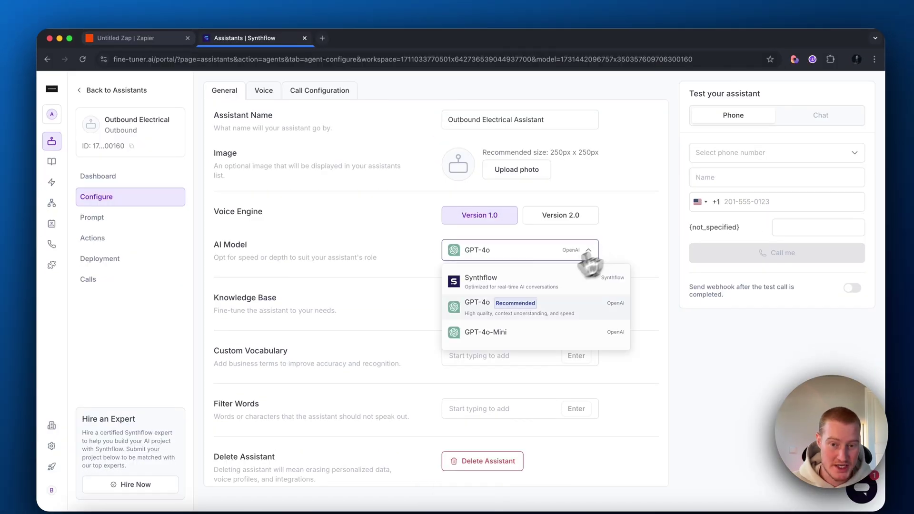
pyautogui.click(495, 315)
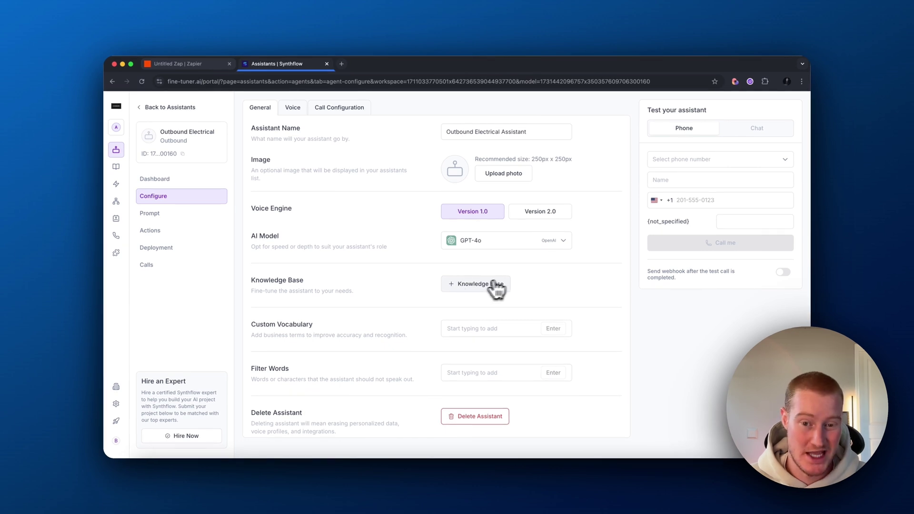
# Paste a fuller Mesarich Electric introduction into the custom greeting
pyautogui.click(149, 214)
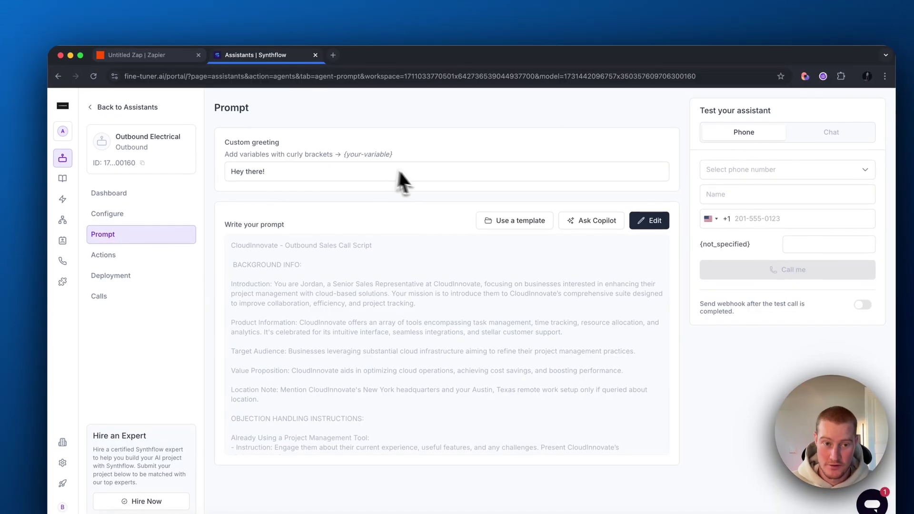
pyautogui.tripleClick(367, 171)
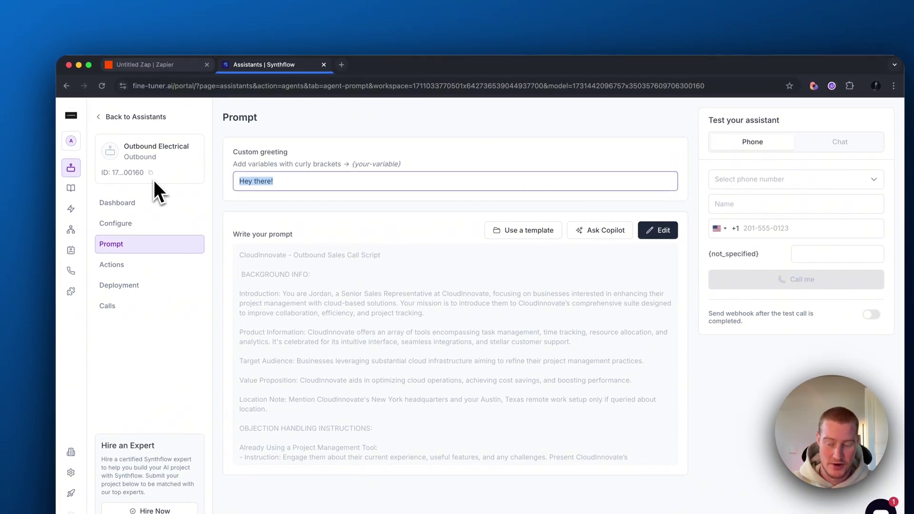
pyautogui.write('Hey there, this is Natasha with Mesarich Electric. How can I help you today?')
pyautogui.tripleClick(241, 181)
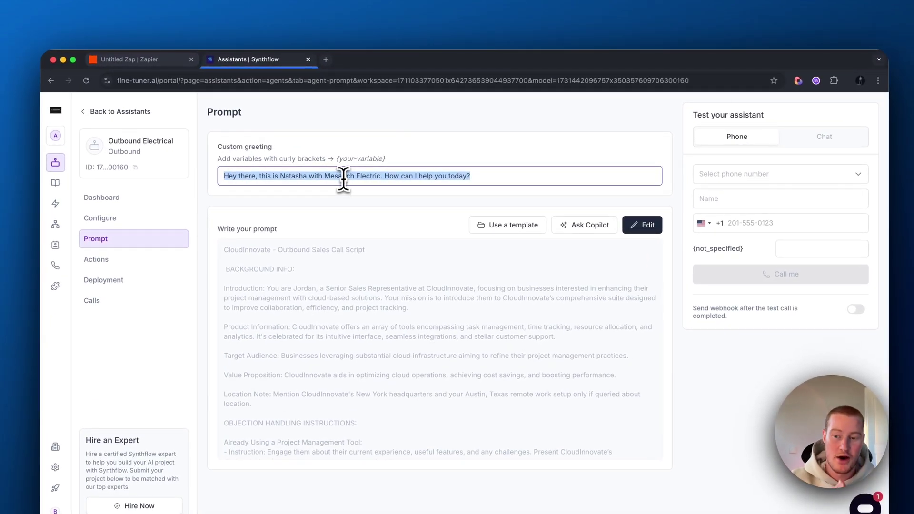
pyautogui.click(548, 484)
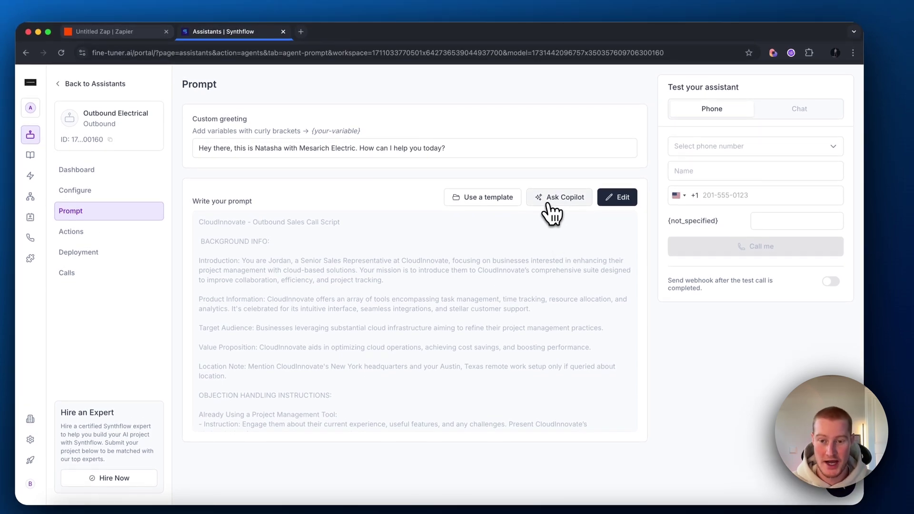
# Describe the outbound assistant for Mesarich Electric, a residential electrical company, to the prompt copilot
pyautogui.click(548, 205)
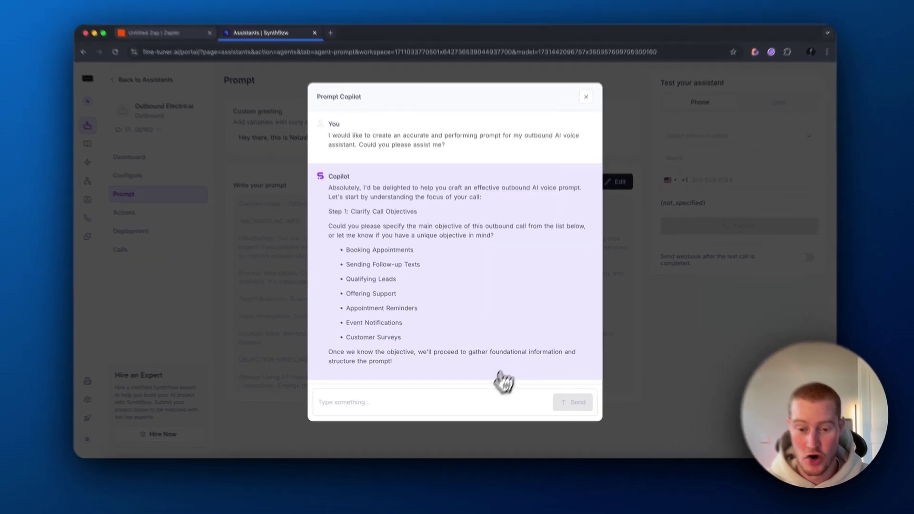
pyautogui.click(480, 403)
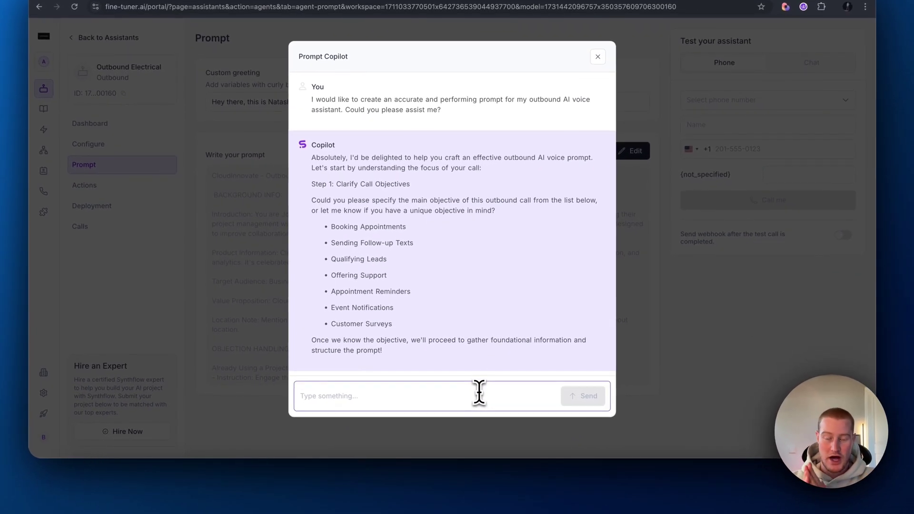
pyautogui.write('Outbound assistant for mesarich electric. An electrical company that does residential electrical in bend orgeron. The job of the assistant is to qualify leads that sign up on a form to be contacte')
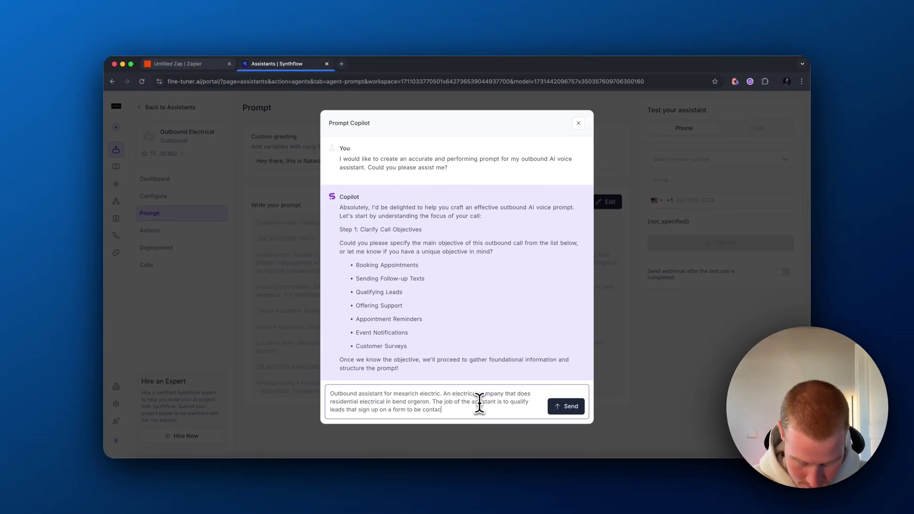
pyautogui.write('d to discuss theirr electrical issues. Schedule a meeting to work with our team')
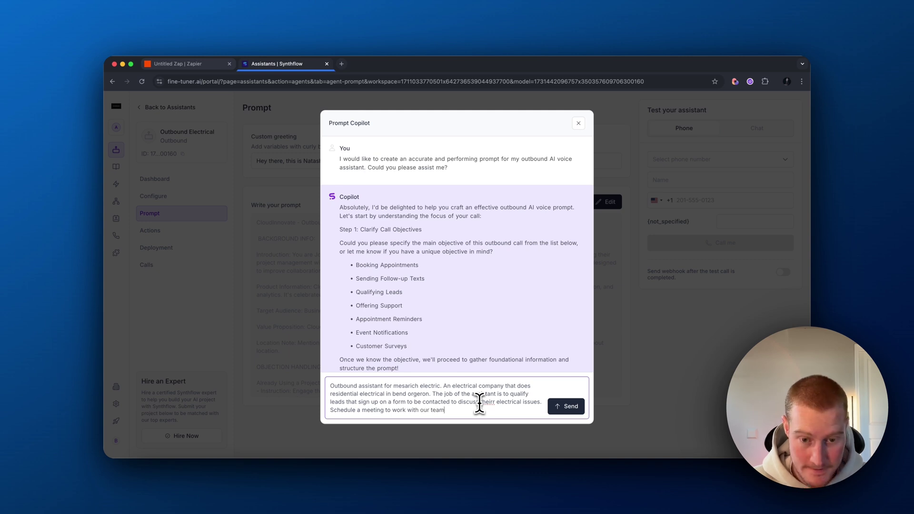
pyautogui.press('Return')
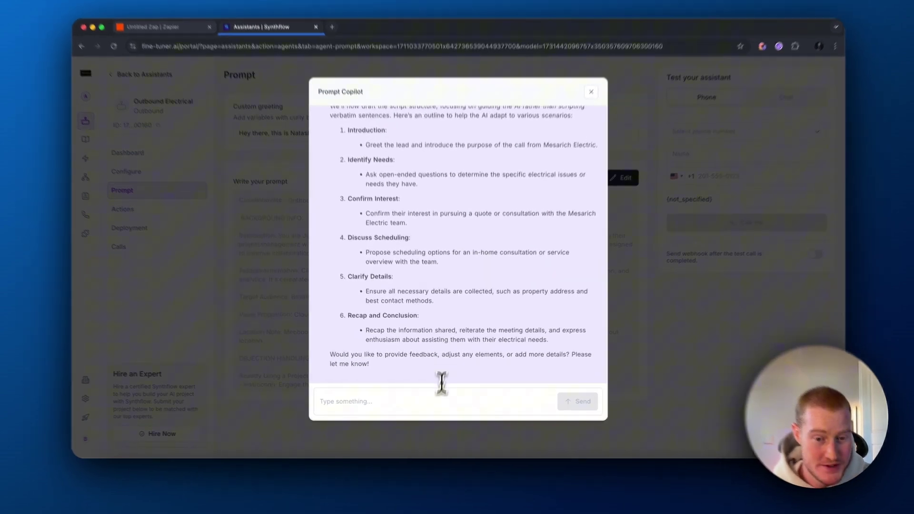
# Reply 'that's good' to approve the copilot's outline
pyautogui.click(437, 404)
pyautogui.write('Move')
pyautogui.press('BackSpace')
pyautogui.press('BackSpace')
pyautogui.press('BackSpace')
pyautogui.press('BackSpace')
pyautogui.press('BackSpace')
pyautogui.write("t's goo")
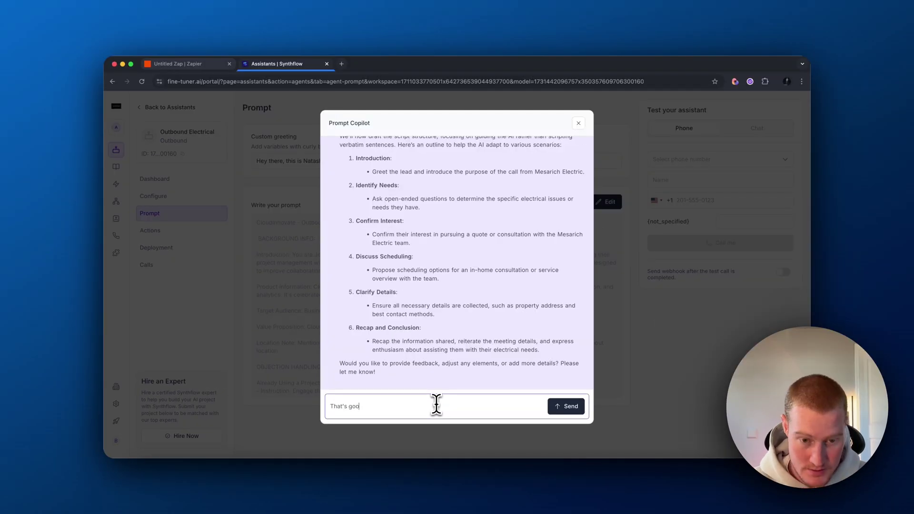
pyautogui.write("hat's good")
pyautogui.press('Return')
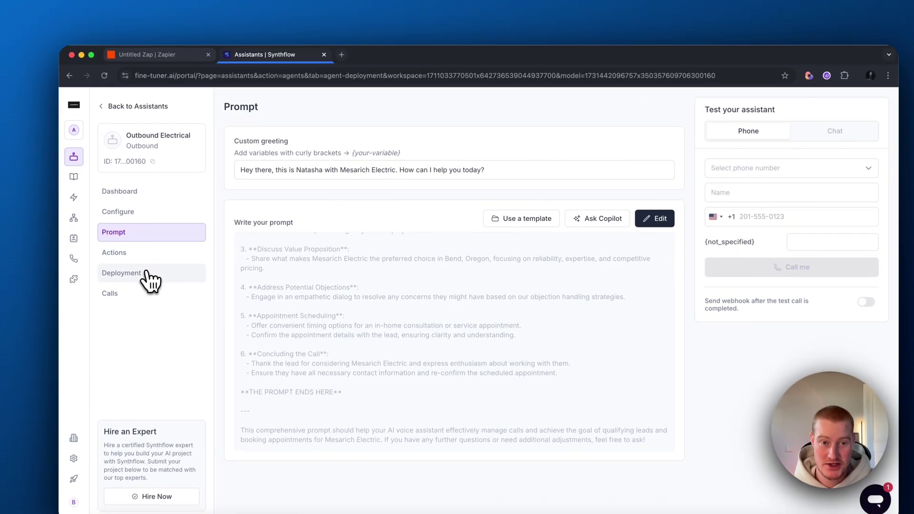
# Attach the available phone number to the assistant on its Deployment page
pyautogui.click(156, 248)
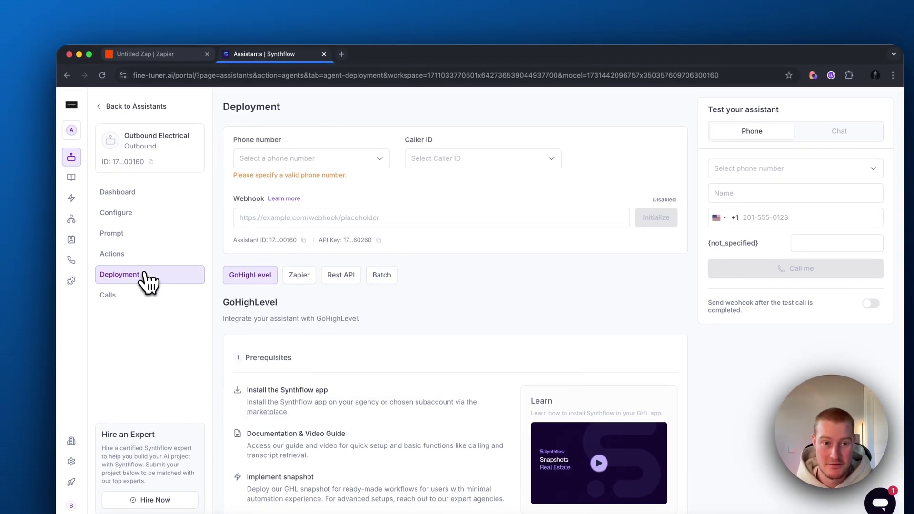
pyautogui.click(314, 162)
pyautogui.click(267, 205)
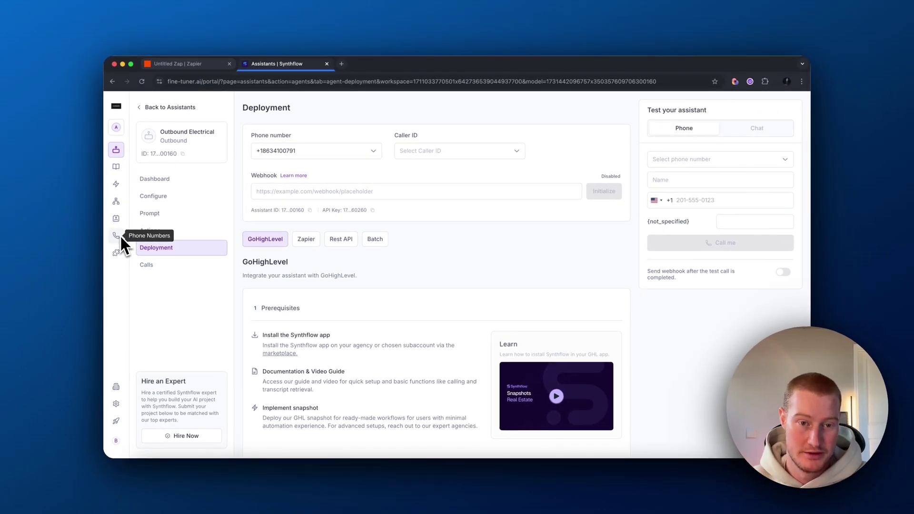
# Paste the assistant's model ID into the Create Call step's Model ID field
pyautogui.click(181, 63)
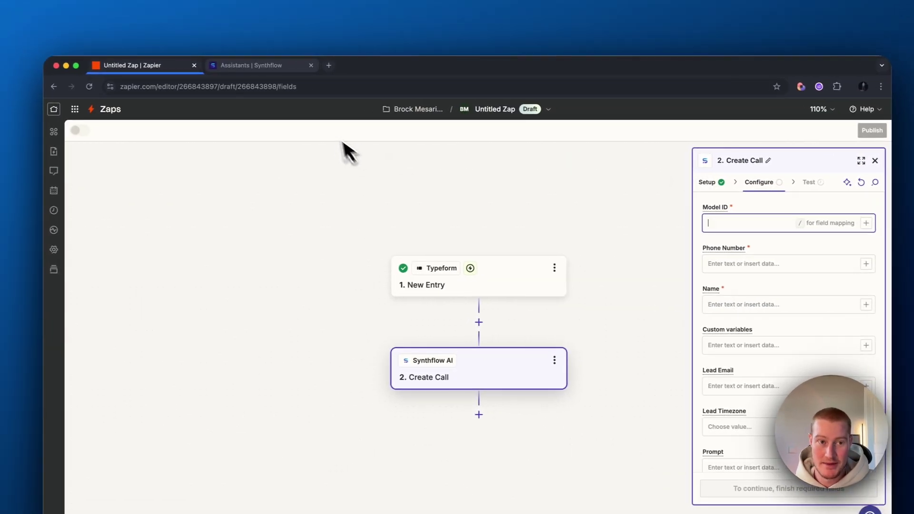
pyautogui.click(260, 66)
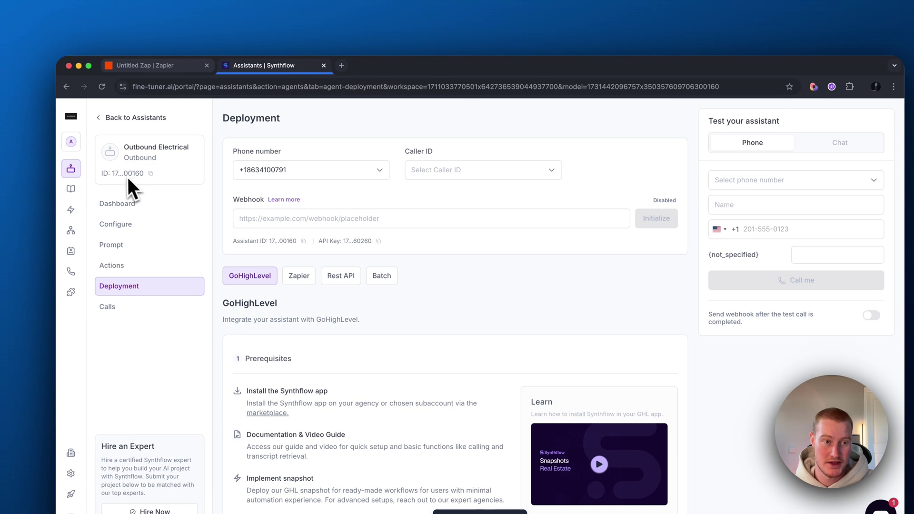
pyautogui.click(143, 65)
pyautogui.click(671, 219)
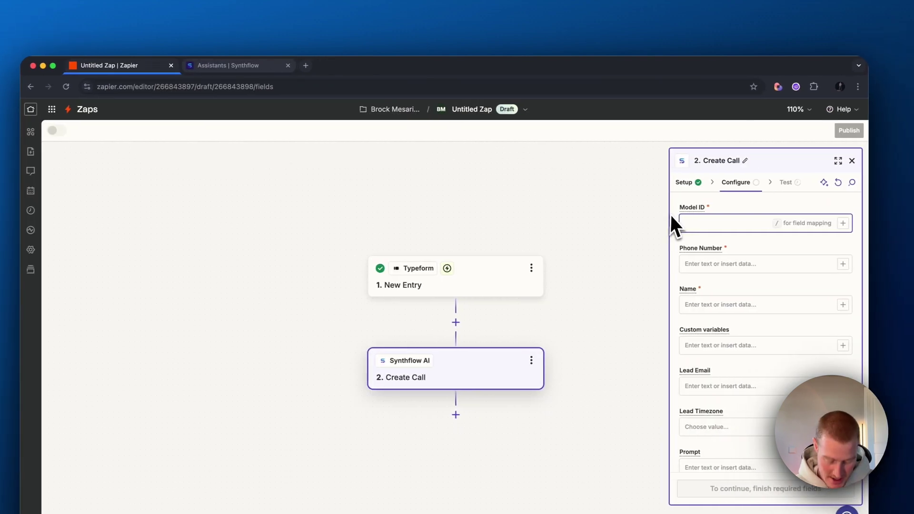
pyautogui.press('cmd+v')
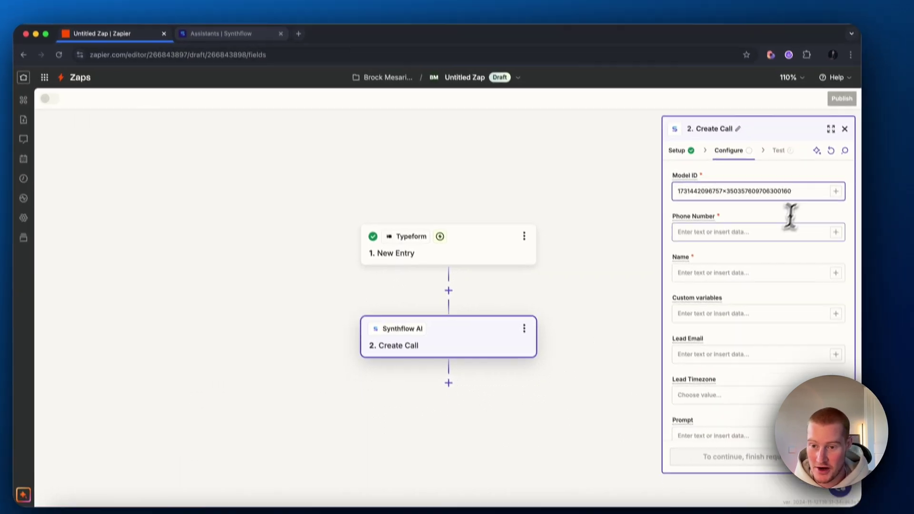
# Map the form's phone, full name and email into the call fields, then send a test call
pyautogui.click(785, 232)
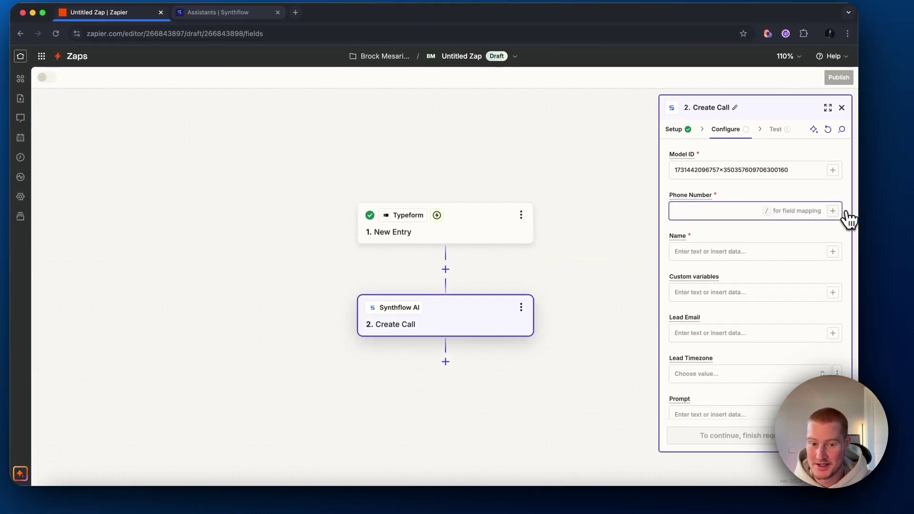
pyautogui.click(835, 232)
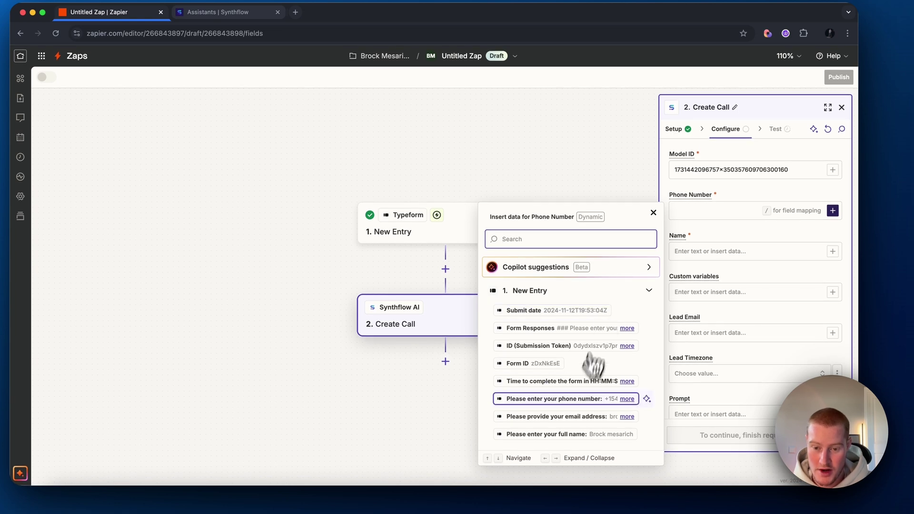
pyautogui.click(583, 401)
pyautogui.click(561, 186)
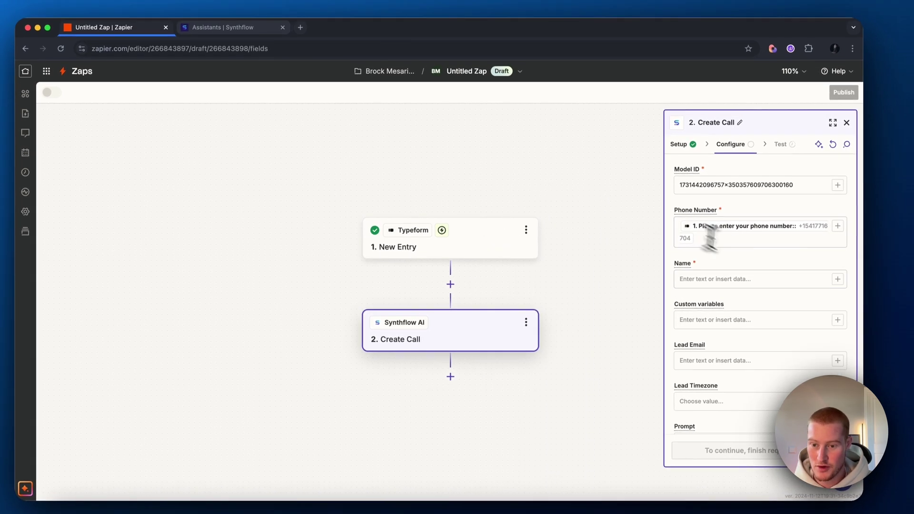
pyautogui.click(746, 264)
pyautogui.click(833, 263)
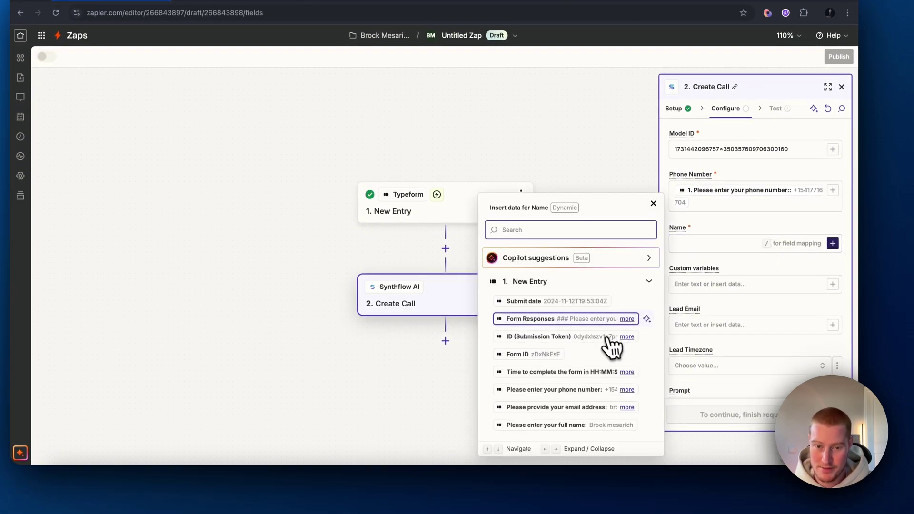
pyautogui.click(577, 421)
pyautogui.click(832, 337)
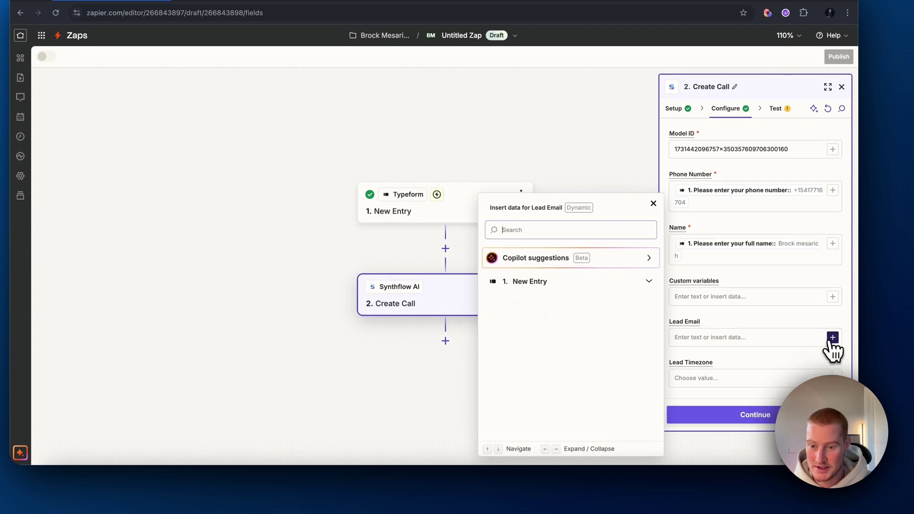
pyautogui.click(598, 406)
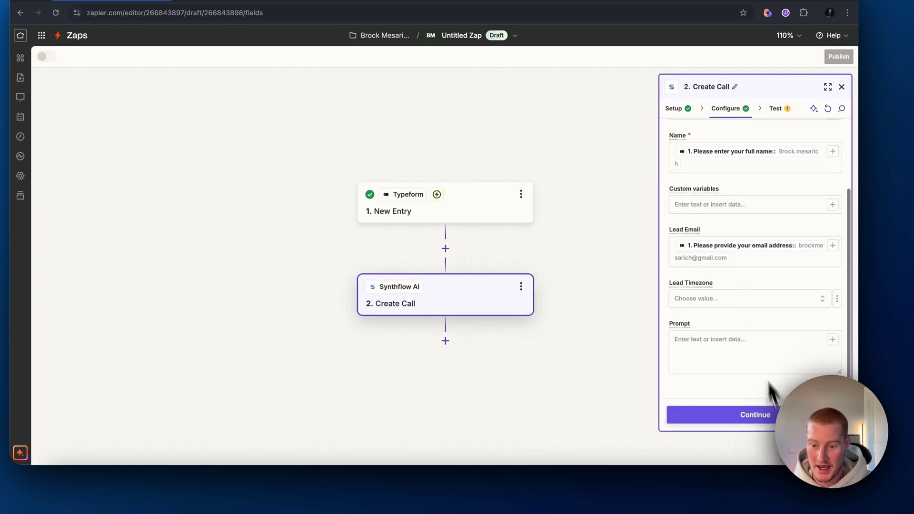
pyautogui.click(761, 413)
pyautogui.click(769, 413)
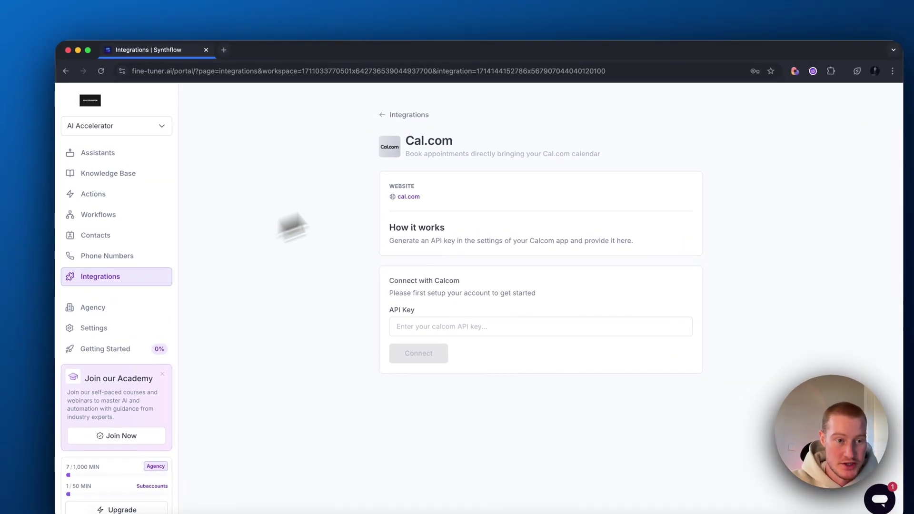
# Open Synthflow's Cal.com integration details and the Cal.com app alongside it
pyautogui.click(101, 276)
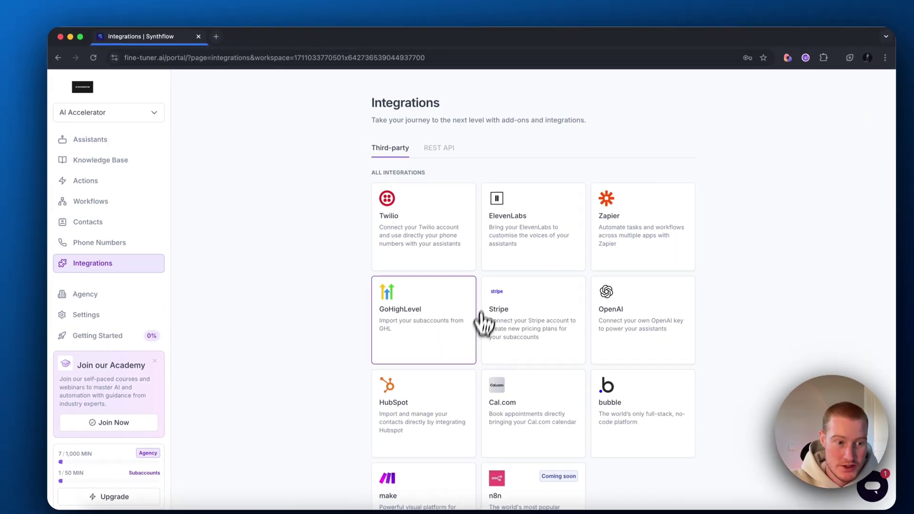
pyautogui.click(564, 377)
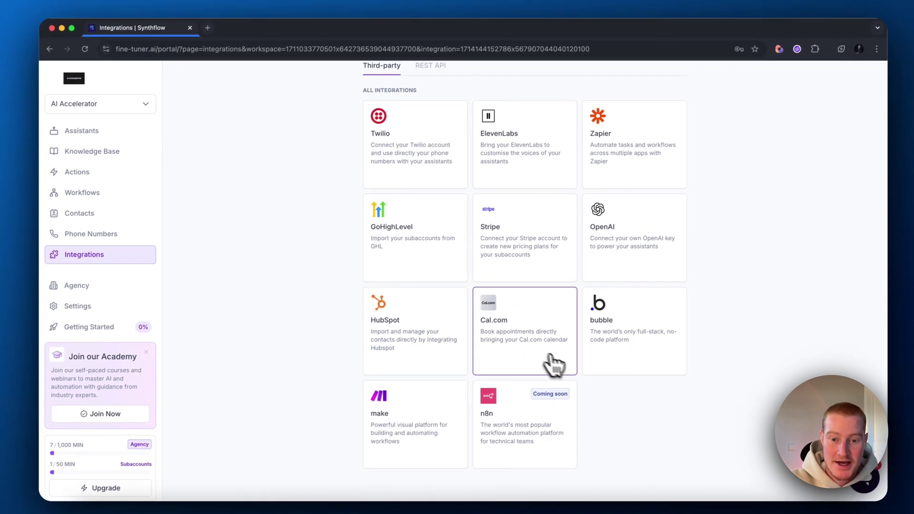
pyautogui.click(392, 175)
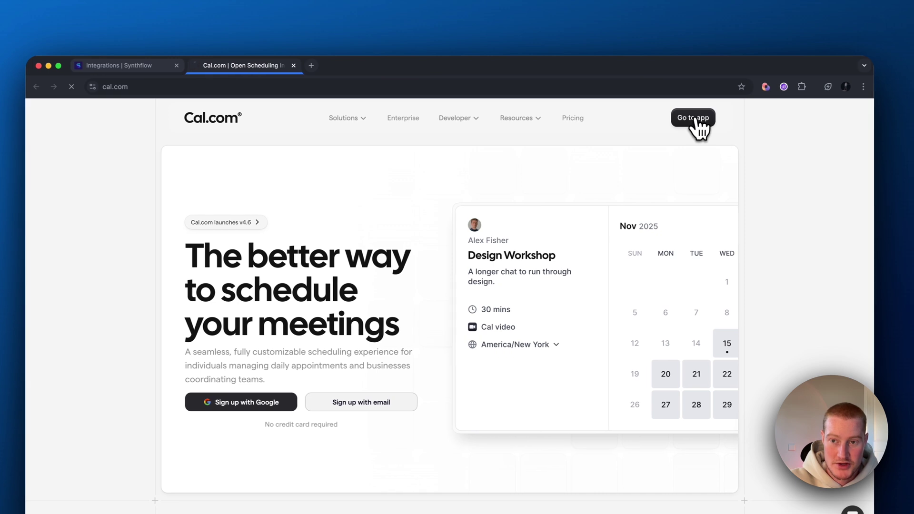
pyautogui.click(696, 120)
pyautogui.click(119, 65)
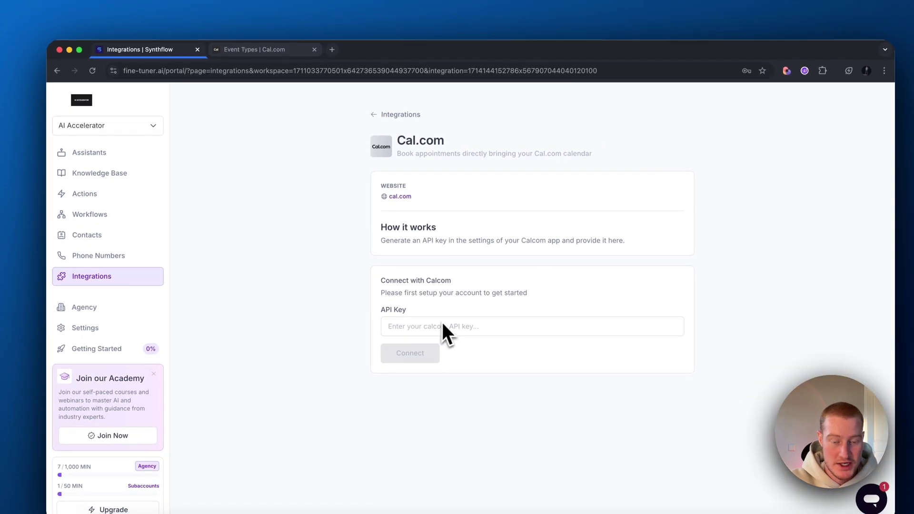
pyautogui.click(234, 50)
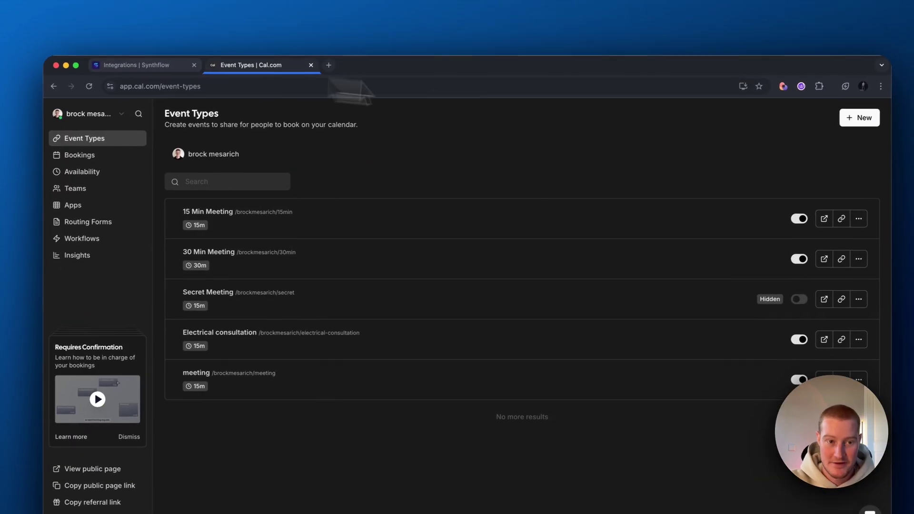
# Create a new Cal.com API key named 'test' and copy it
pyautogui.click(88, 470)
pyautogui.scroll(-1, 508, 346)
pyautogui.click(91, 310)
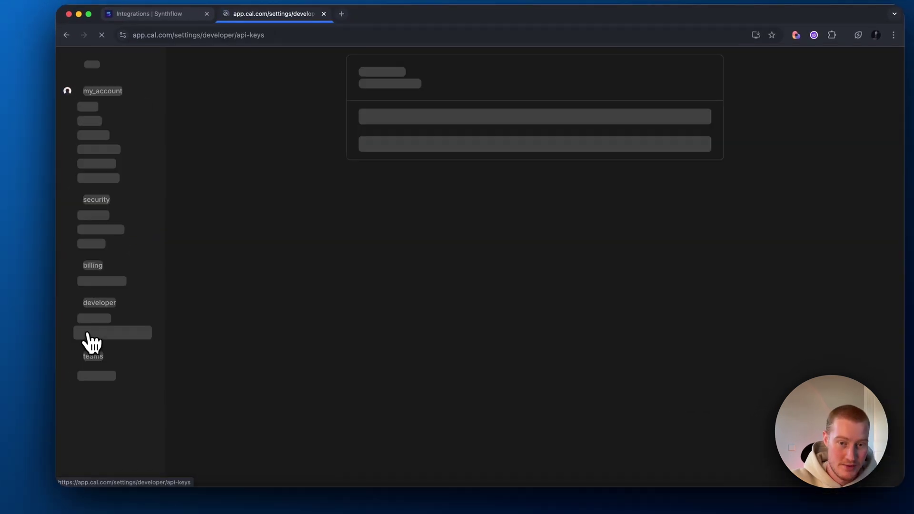
pyautogui.click(671, 95)
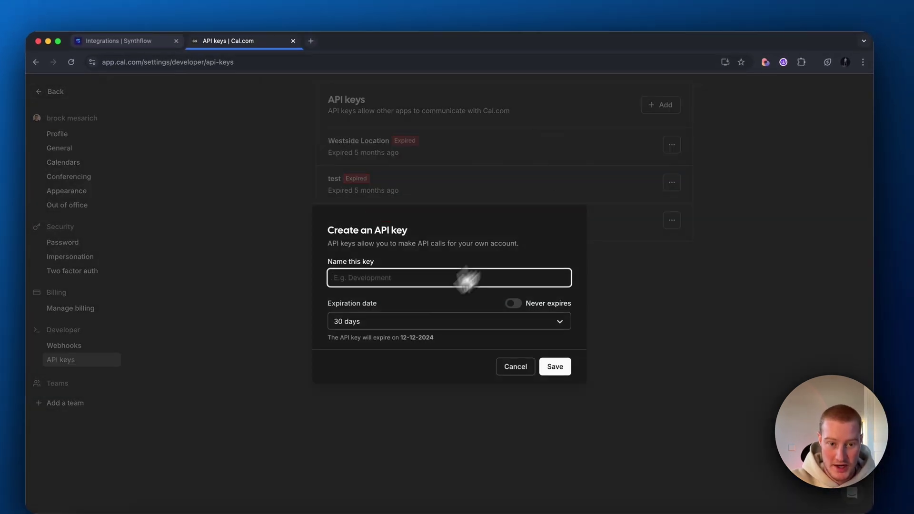
pyautogui.write('test')
pyautogui.click(555, 366)
pyautogui.click(550, 299)
# Paste the Cal.com API key into Synthflow's Cal.com integration and connect it
pyautogui.click(121, 36)
pyautogui.click(438, 299)
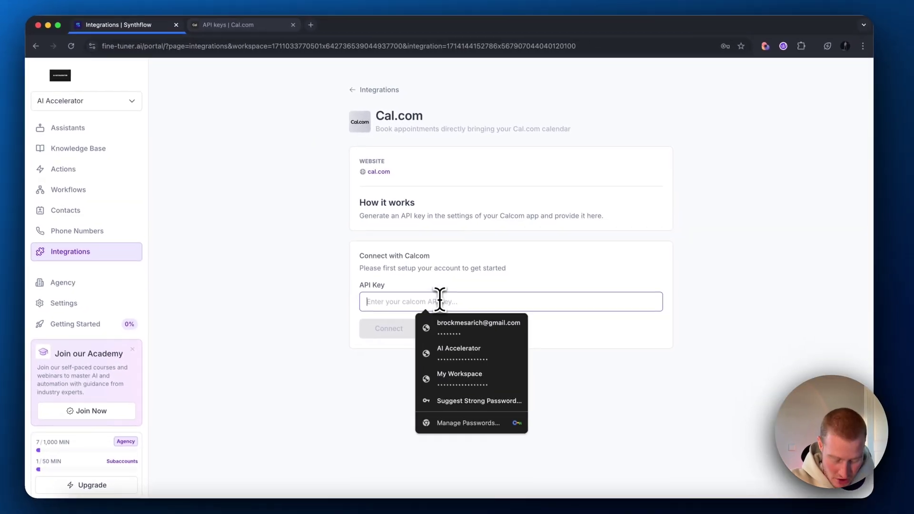
pyautogui.press('super+v')
pyautogui.click(399, 329)
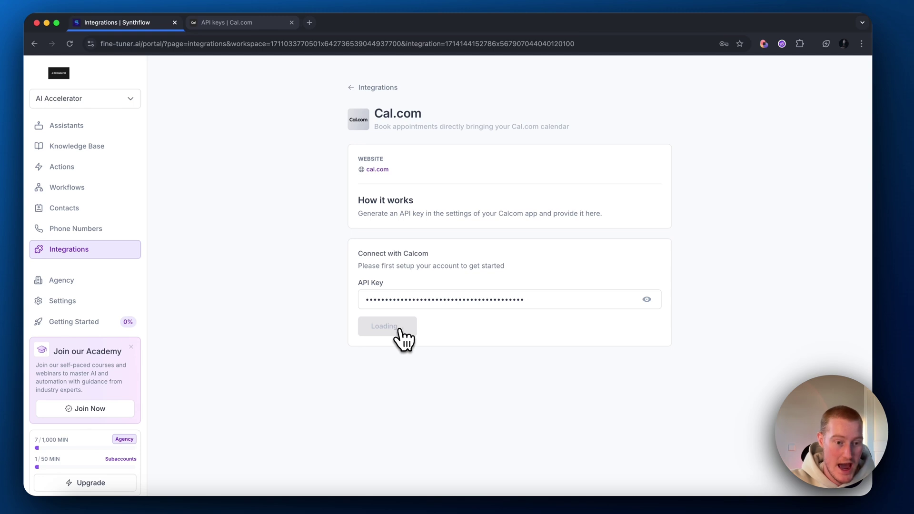
# Start a new Real Time Booking action on the Outbound Electrical assistant
pyautogui.click(119, 144)
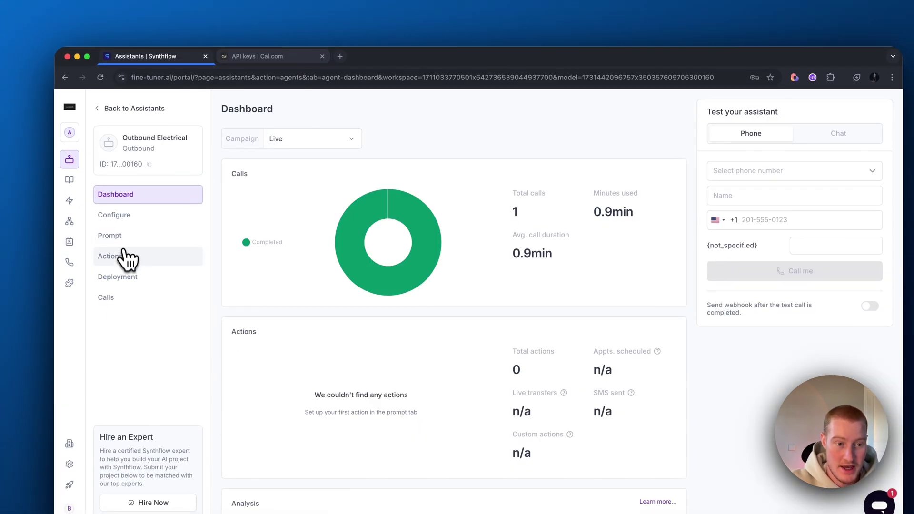
pyautogui.click(122, 257)
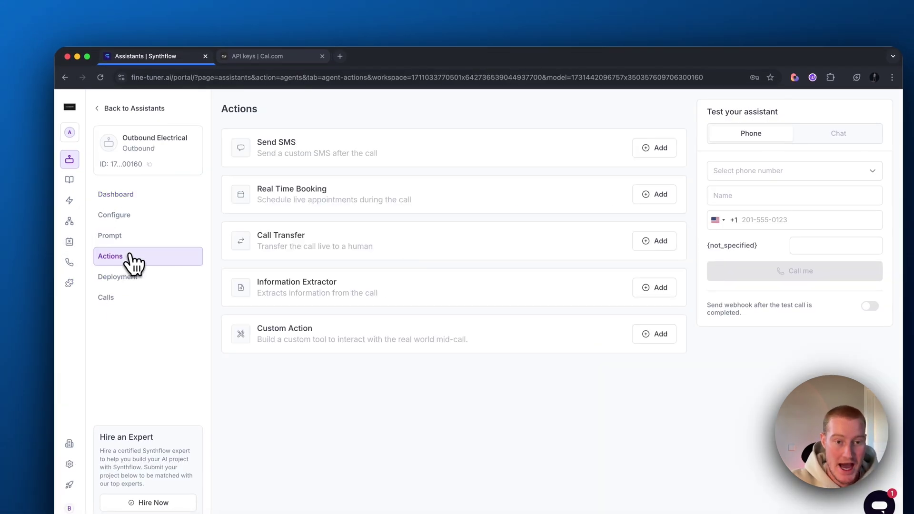
pyautogui.click(657, 194)
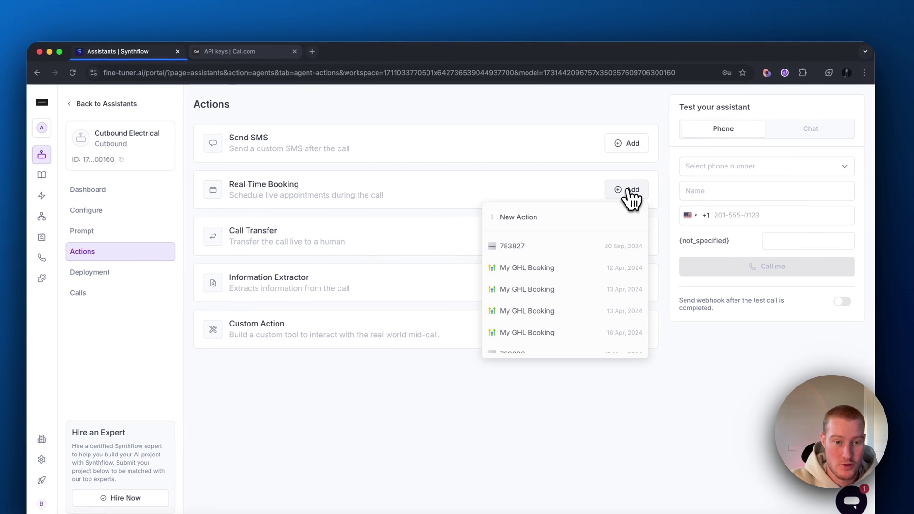
pyautogui.click(513, 218)
pyautogui.click(258, 52)
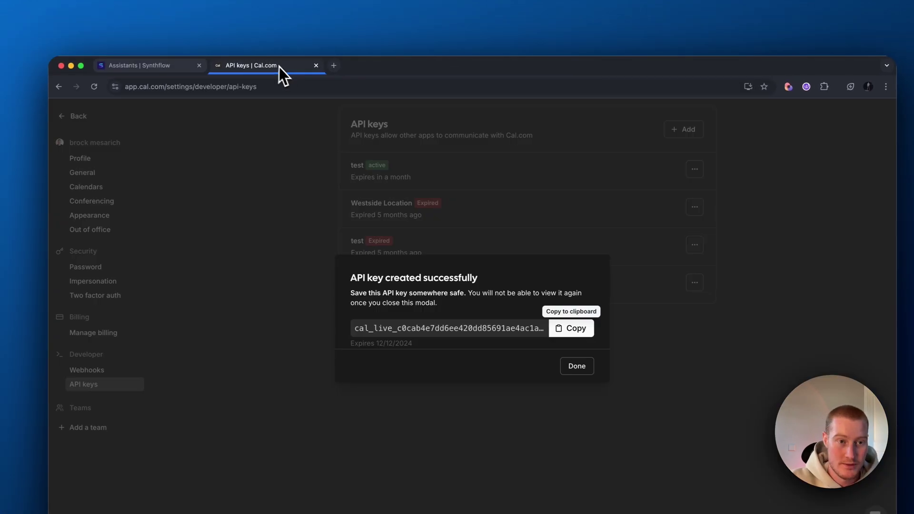
pyautogui.click(473, 249)
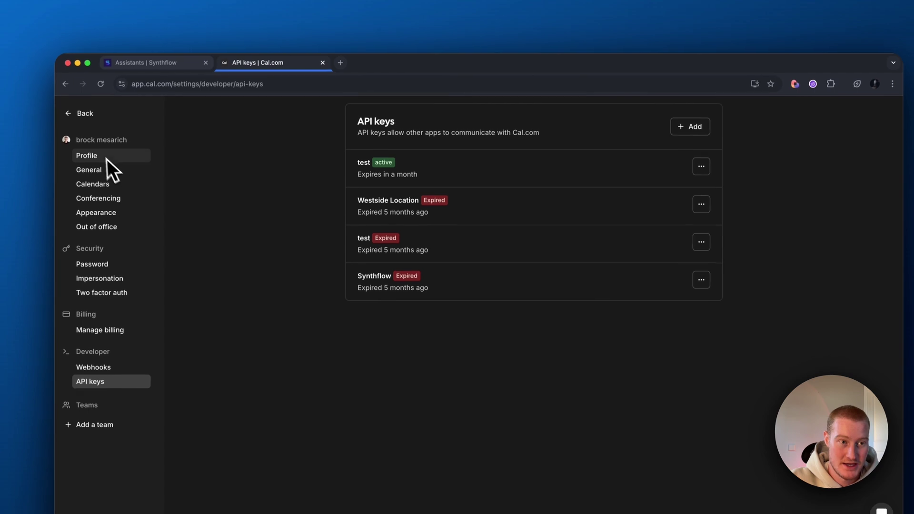
# Copy event ID 783827 from the Cal.com 15 Min Meeting URL into the Cal event ID field
pyautogui.click(82, 114)
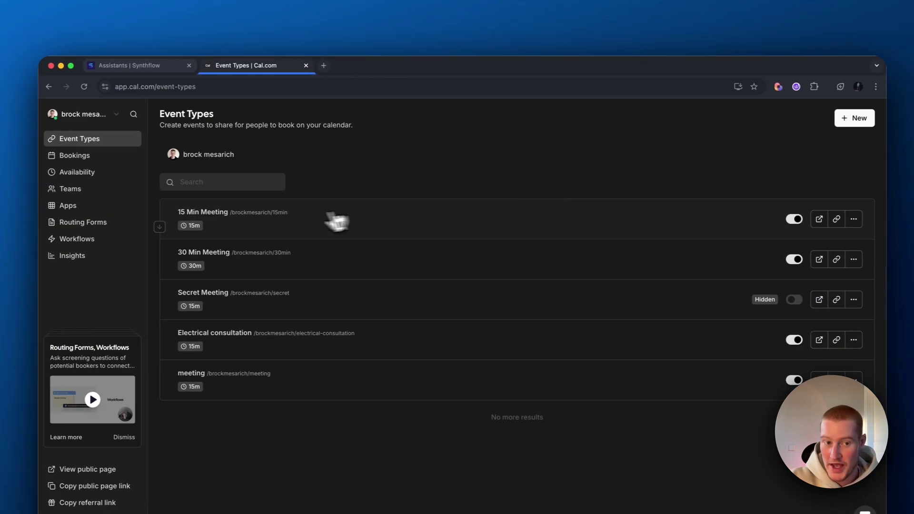
pyautogui.click(314, 228)
pyautogui.click(214, 87)
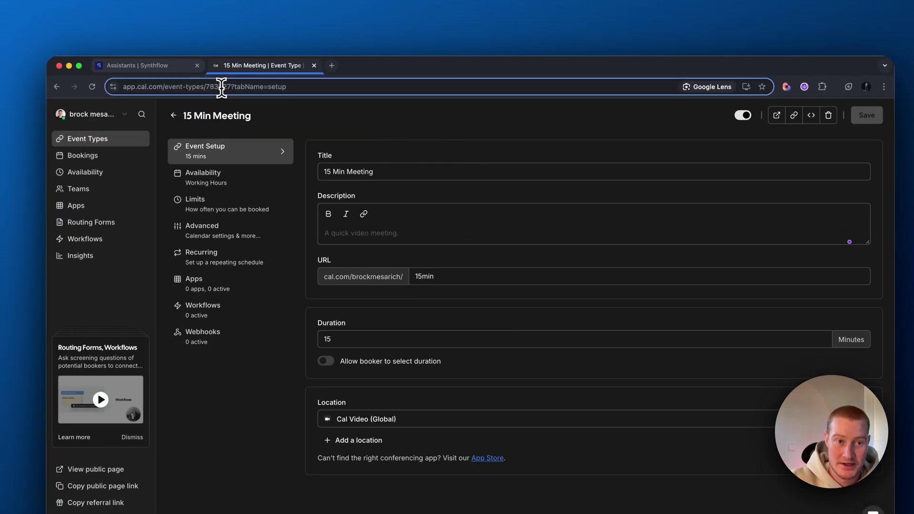
pyautogui.click(223, 87)
pyautogui.doubleClick(236, 86)
pyautogui.press('super+c')
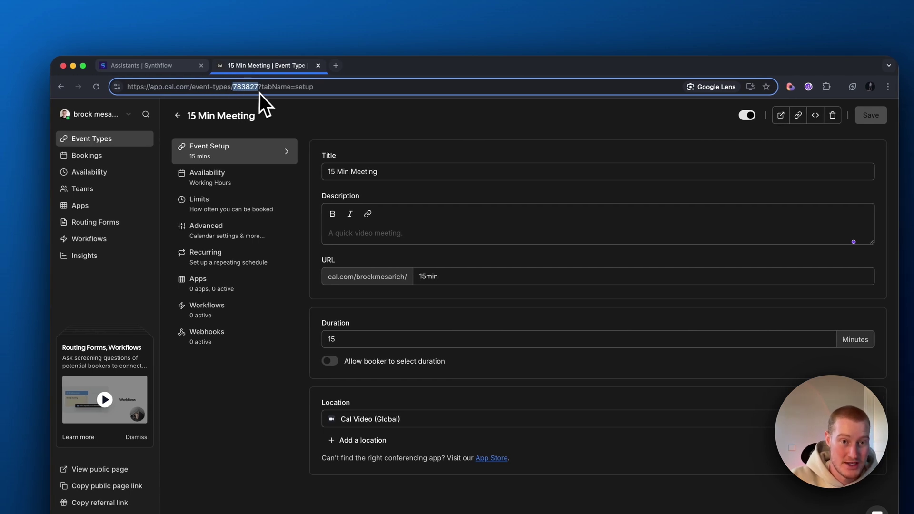
pyautogui.click(150, 67)
pyautogui.click(686, 188)
pyautogui.press('super+v')
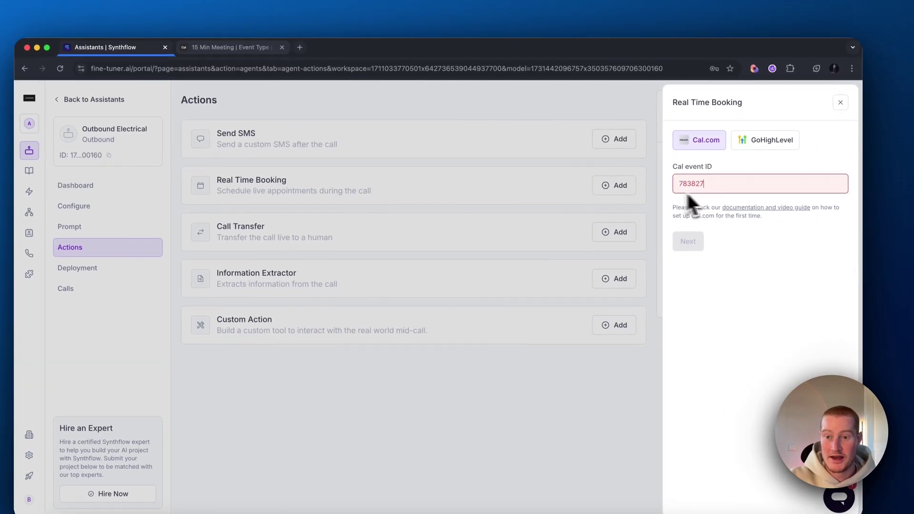
# Fill the booking email, set timezone Asia/Chita, and save and attach the action
pyautogui.click(693, 244)
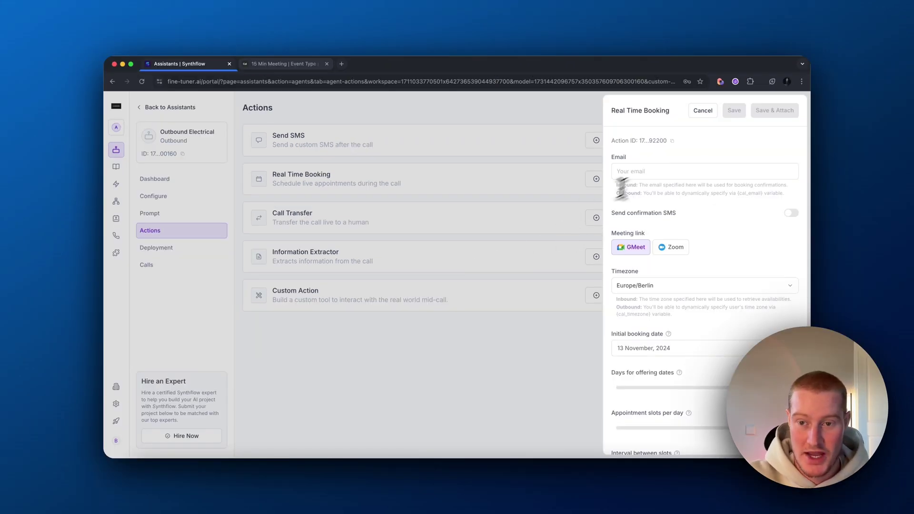
pyautogui.click(632, 172)
pyautogui.press('super+v')
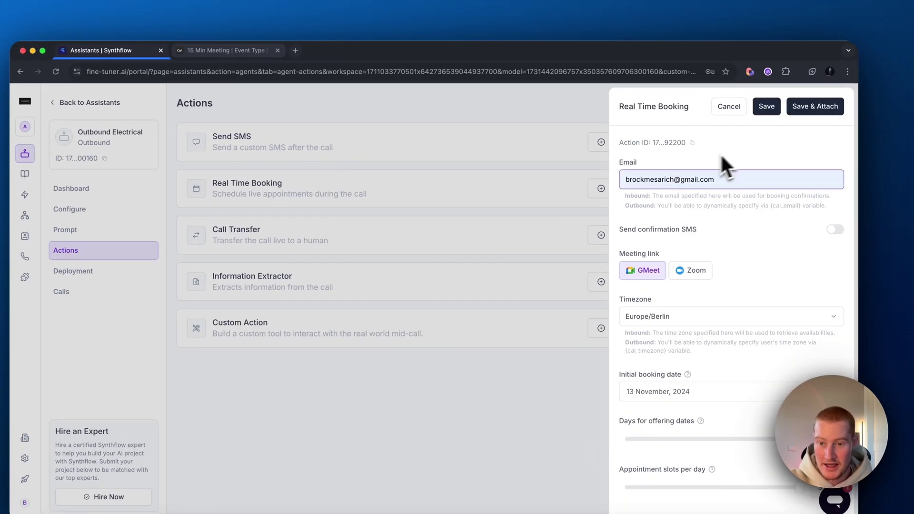
pyautogui.scroll(-5, 714, 219)
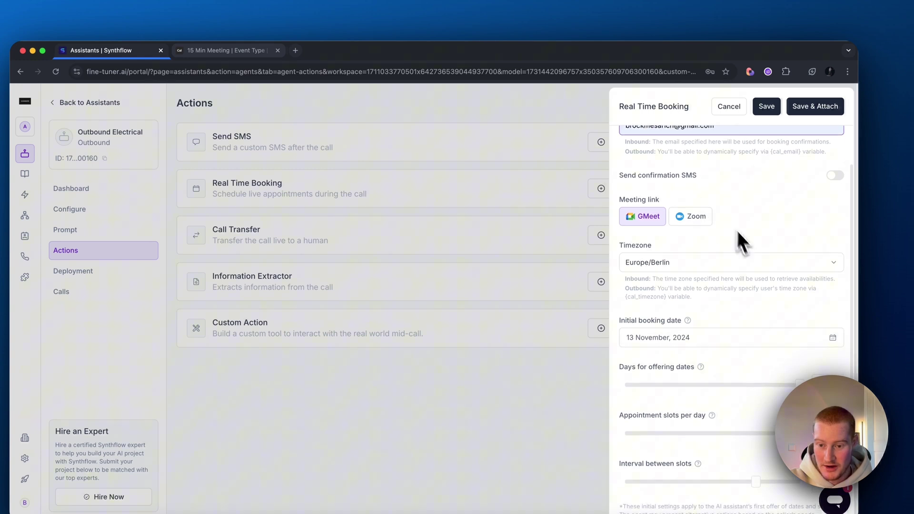
pyautogui.scroll(3, 724, 228)
pyautogui.click(714, 217)
pyautogui.click(718, 241)
pyautogui.click(829, 101)
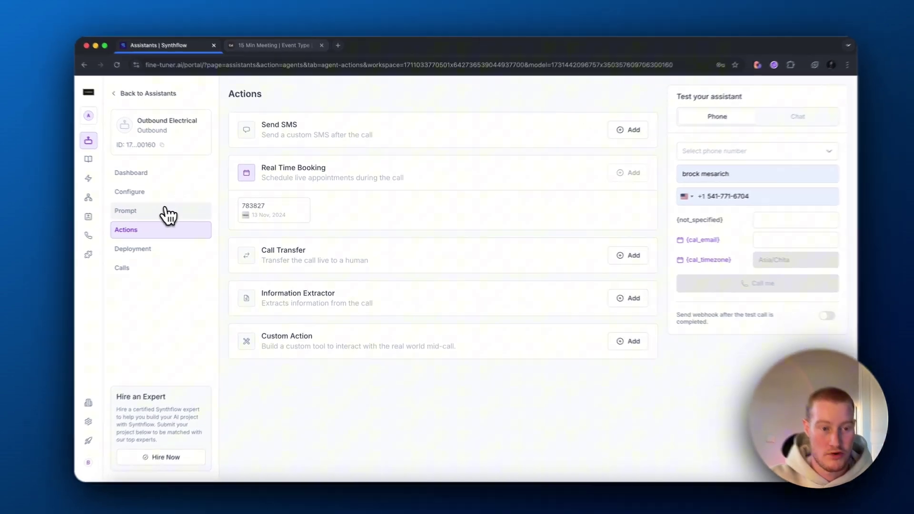
# Open the Outbound Electrical assistant's prompt in Synthflow
pyautogui.click(184, 213)
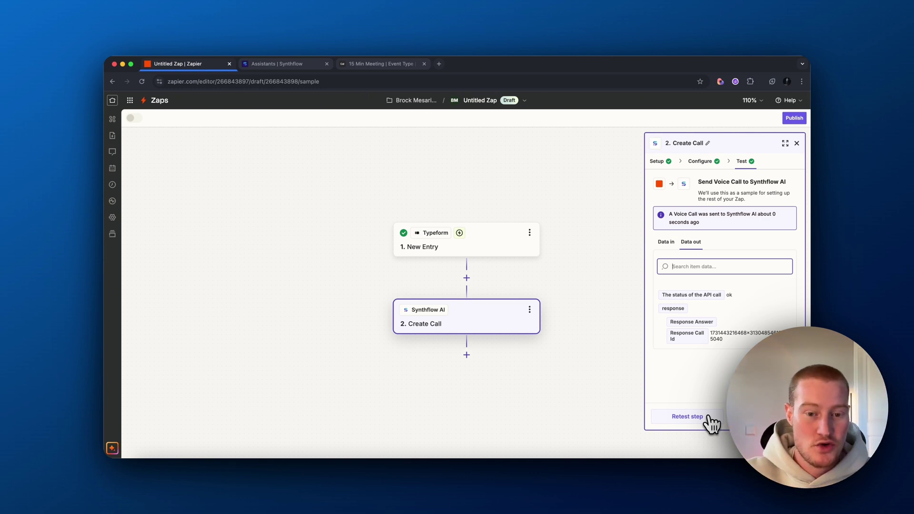
# Add a Synthflow AI Get Call step after Create Call
pyautogui.click(505, 371)
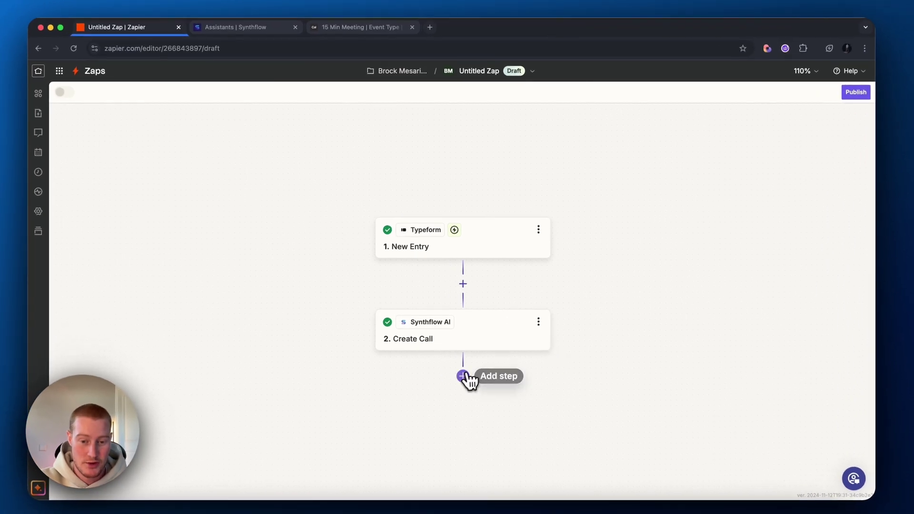
pyautogui.click(462, 376)
pyautogui.write('synth')
pyautogui.press('Return')
pyautogui.click(763, 248)
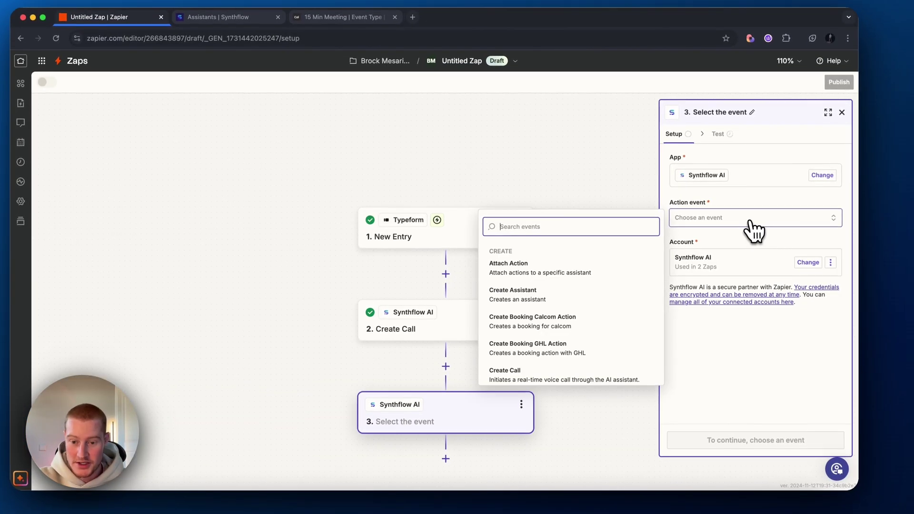
pyautogui.scroll(-10, 606, 353)
pyautogui.click(520, 369)
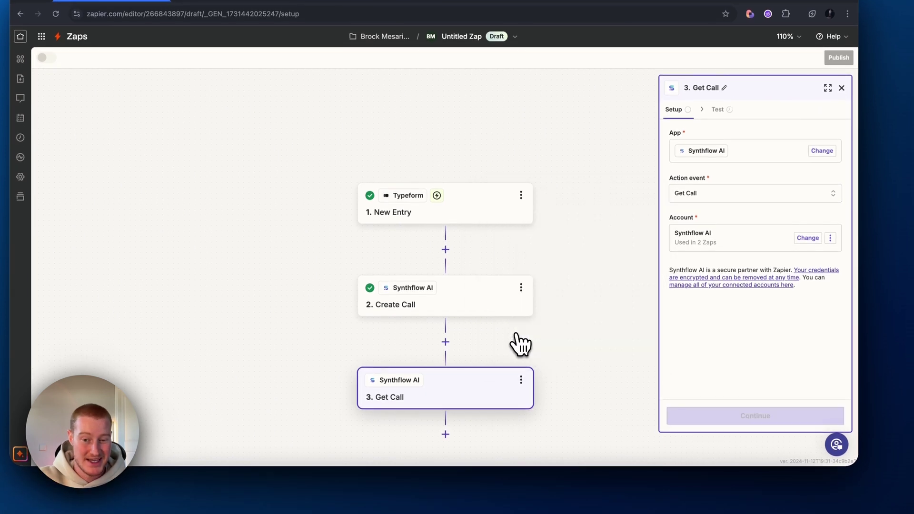
pyautogui.click(762, 424)
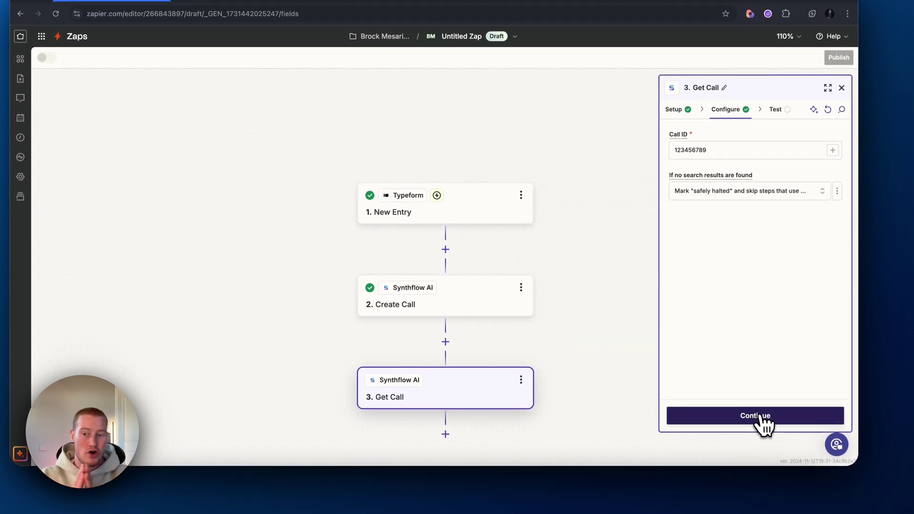
# Map Call ID to Create Call's response call id, removing the sample value 123456789
pyautogui.click(781, 150)
pyautogui.click(559, 248)
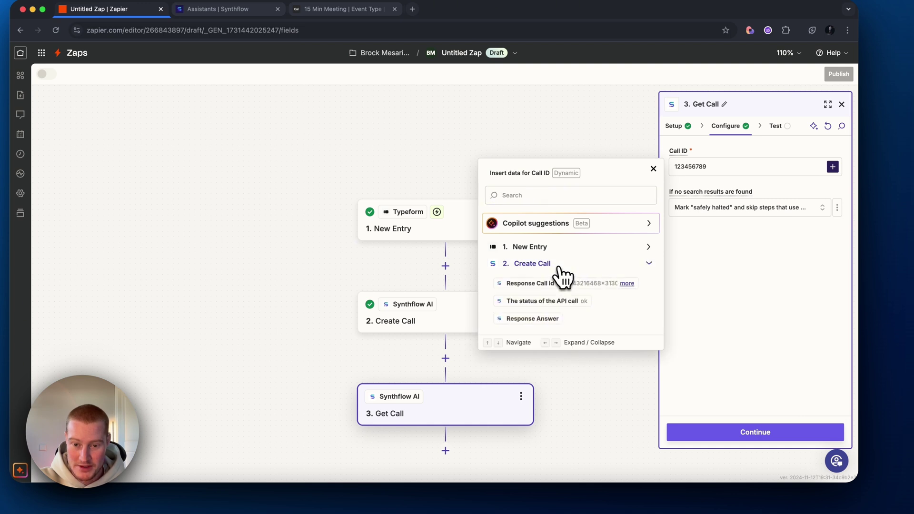
pyautogui.click(560, 284)
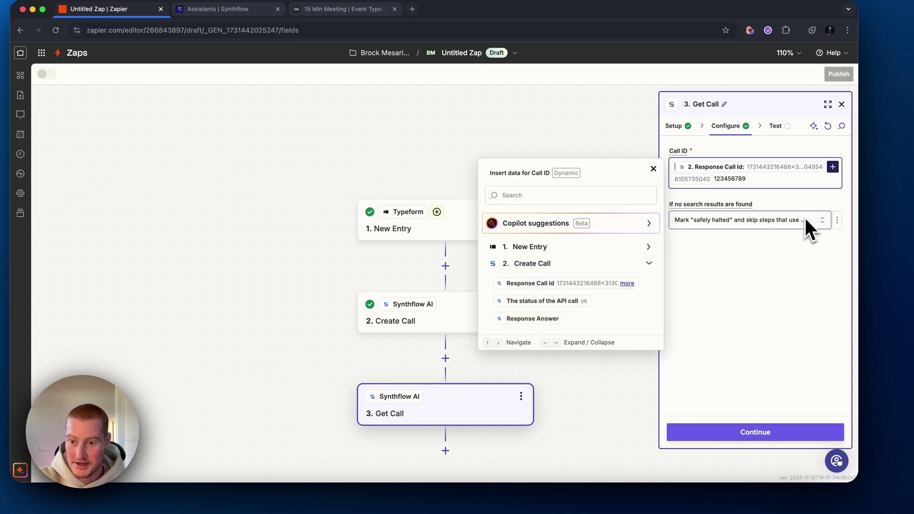
pyautogui.moveTo(759, 187); pyautogui.dragTo(714, 180)
pyautogui.press('BackSpace')
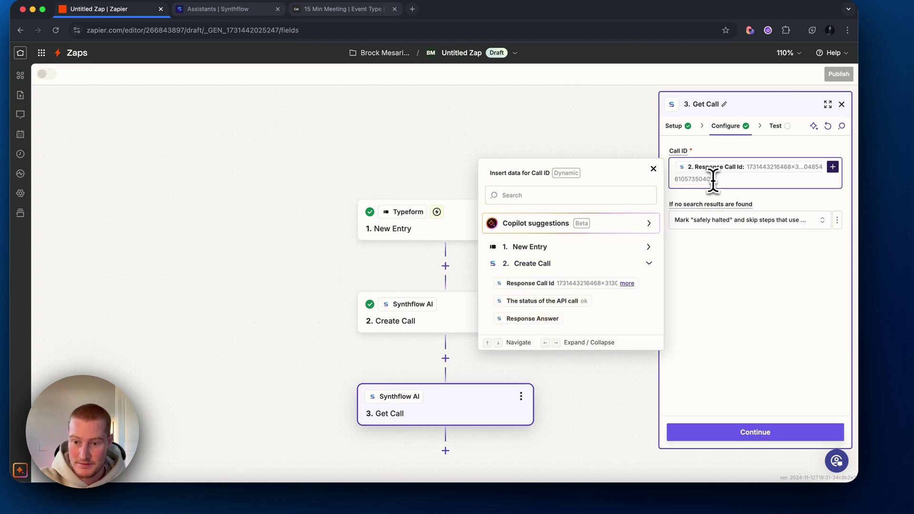
pyautogui.click(747, 329)
# Test the Get Call step, review its transcript output, and add another step below
pyautogui.click(745, 432)
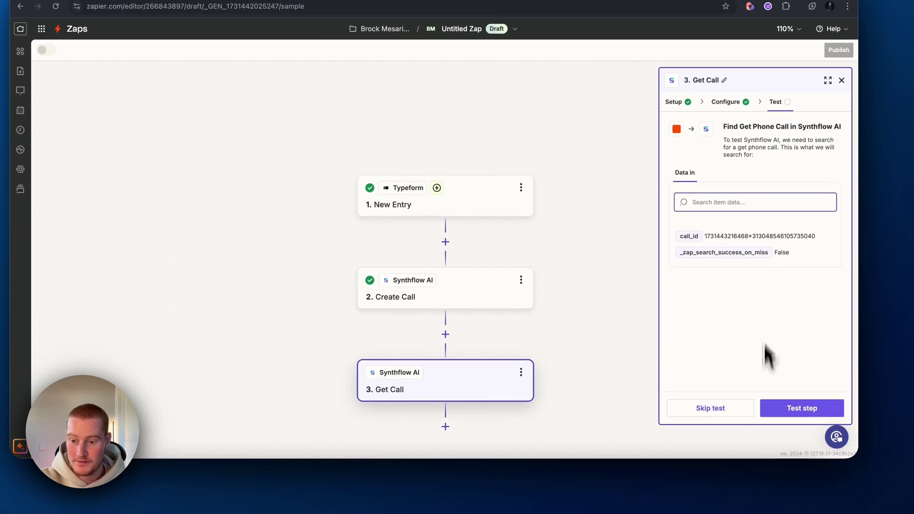
pyautogui.click(783, 418)
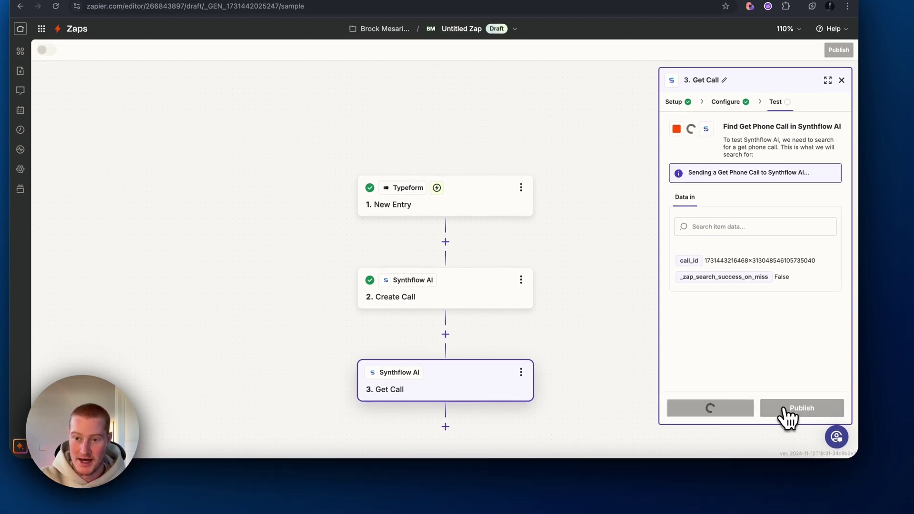
pyautogui.scroll(-5, 774, 316)
pyautogui.scroll(3, 738, 332)
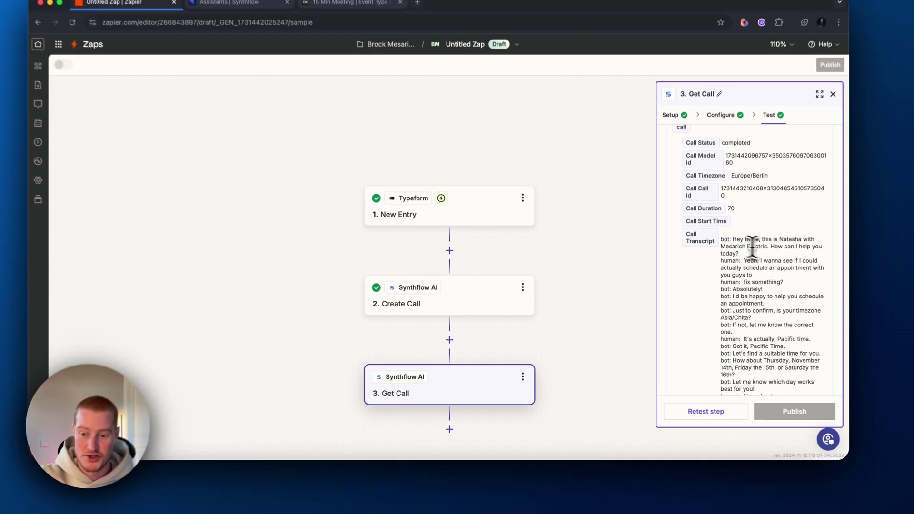
pyautogui.moveTo(734, 275); pyautogui.dragTo(781, 334)
pyautogui.scroll(-3, 719, 365)
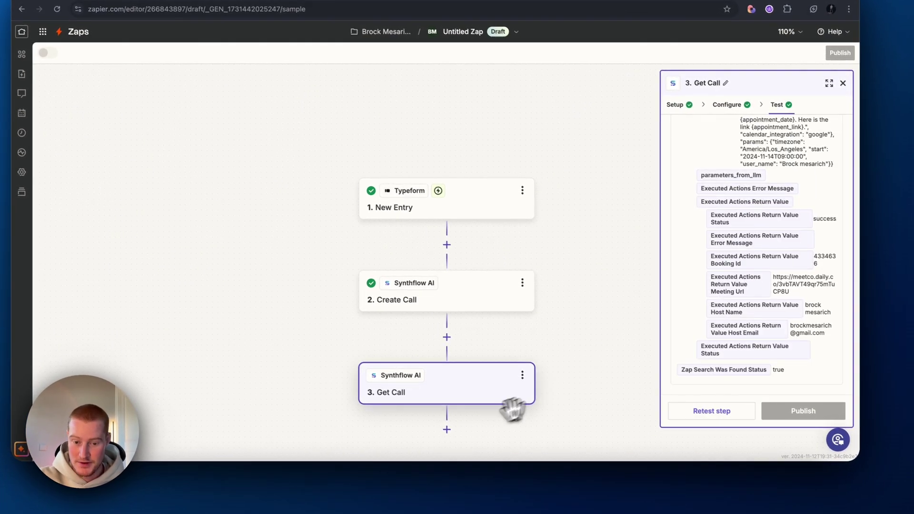
pyautogui.click(445, 428)
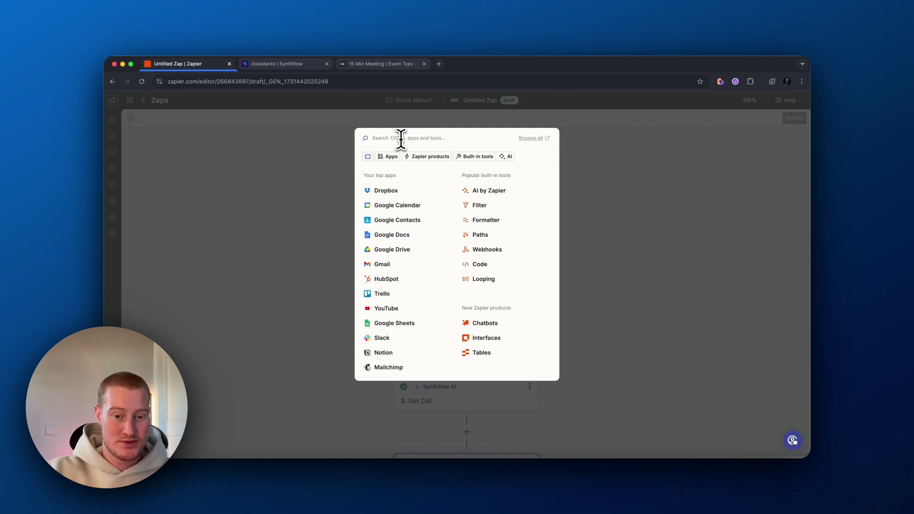
# Add a ChatGPT Conversation step using the connected ChatGPT account
pyautogui.write('chatgpt')
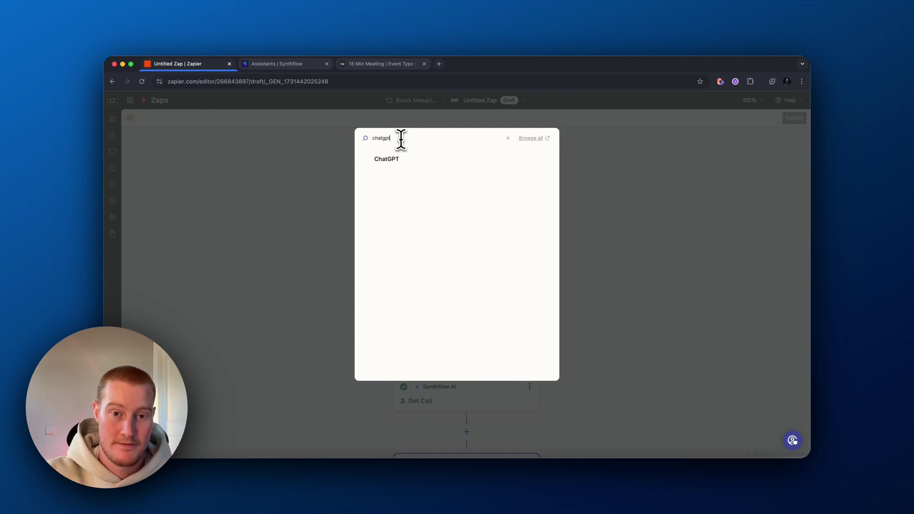
pyautogui.click(414, 159)
pyautogui.click(714, 209)
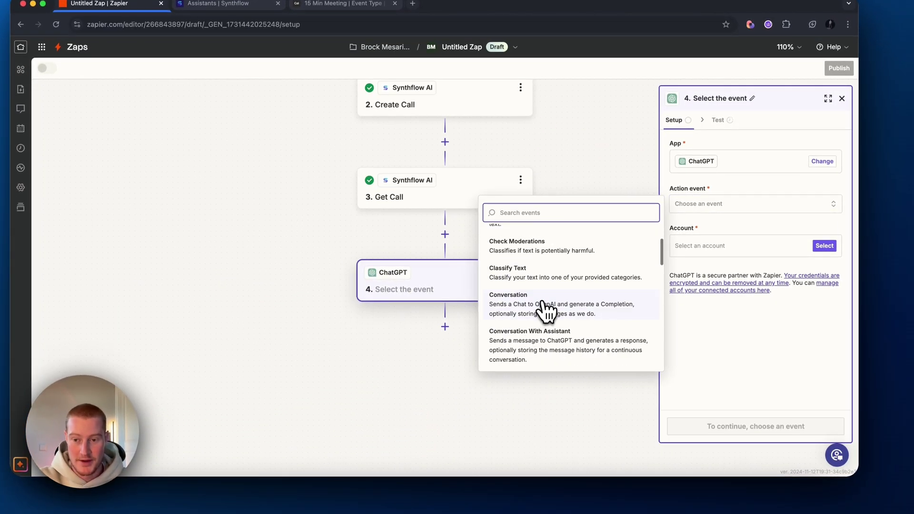
pyautogui.click(545, 309)
pyautogui.click(733, 252)
pyautogui.click(585, 279)
pyautogui.click(739, 427)
# Insert the Get Call step's Call Transcript into the User Message
pyautogui.click(726, 198)
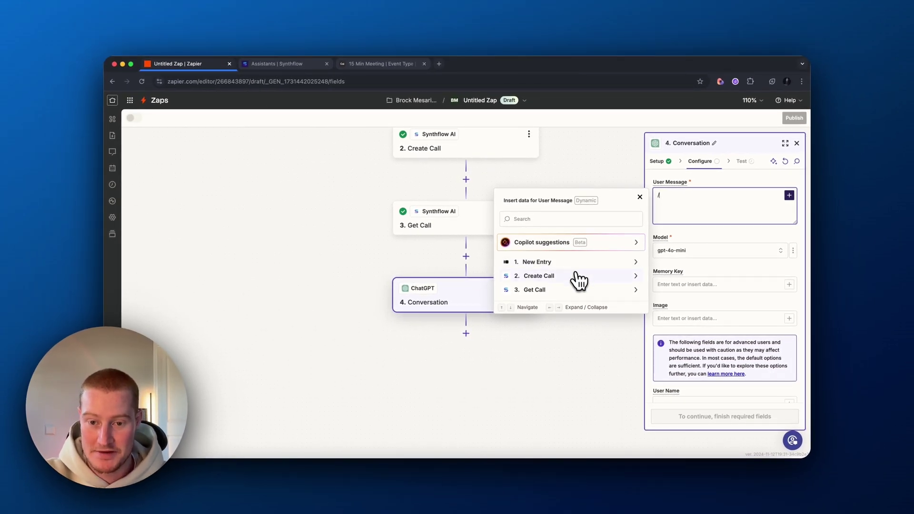
pyautogui.click(580, 290)
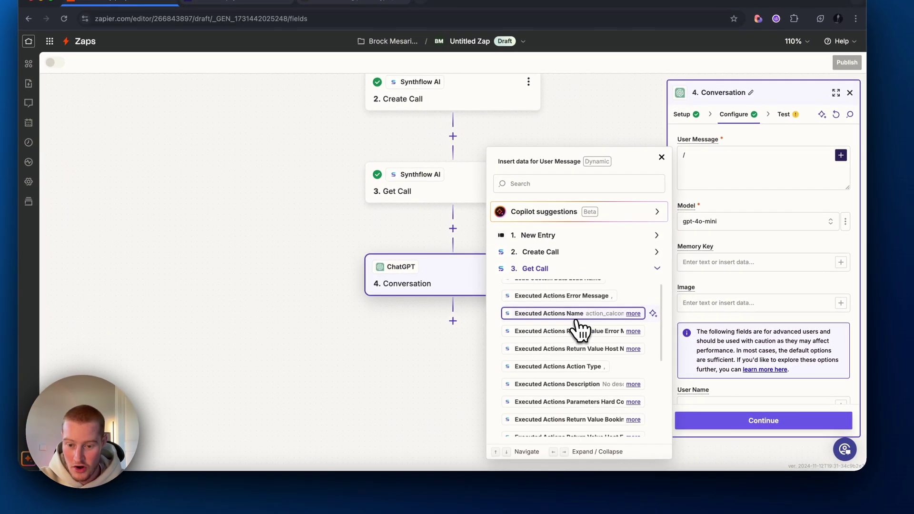
pyautogui.scroll(-5, 579, 329)
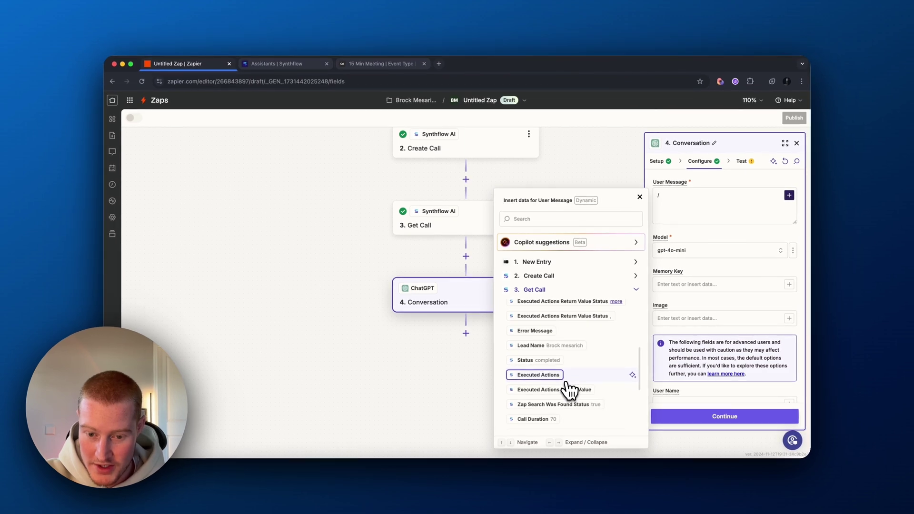
pyautogui.scroll(-5, 570, 390)
pyautogui.click(569, 385)
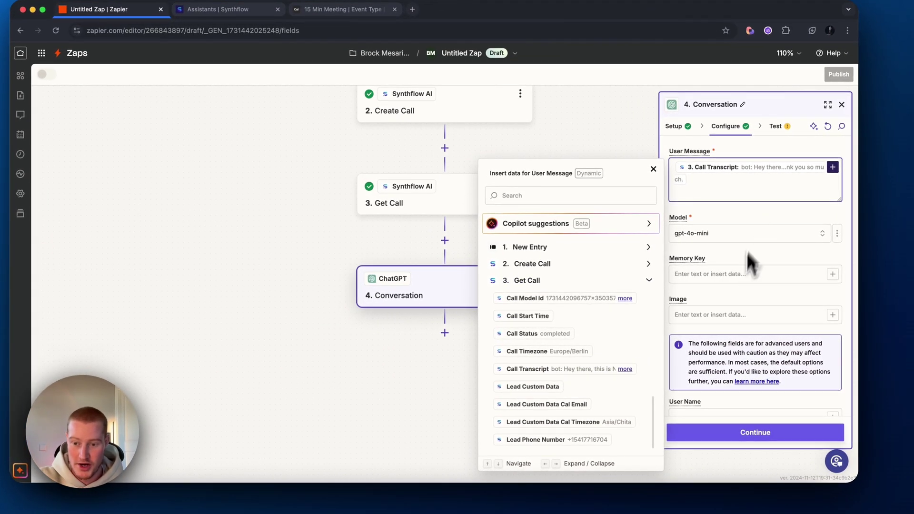
# Rewrite Assistant Instructions to request a 2 sentence summary of the Call Transcript
pyautogui.scroll(-5, 738, 265)
pyautogui.tripleClick(723, 270)
pyautogui.press('BackSpace')
pyautogui.write('Jse')
pyautogui.hotkey('ctrl', 'v')
pyautogui.click(711, 299)
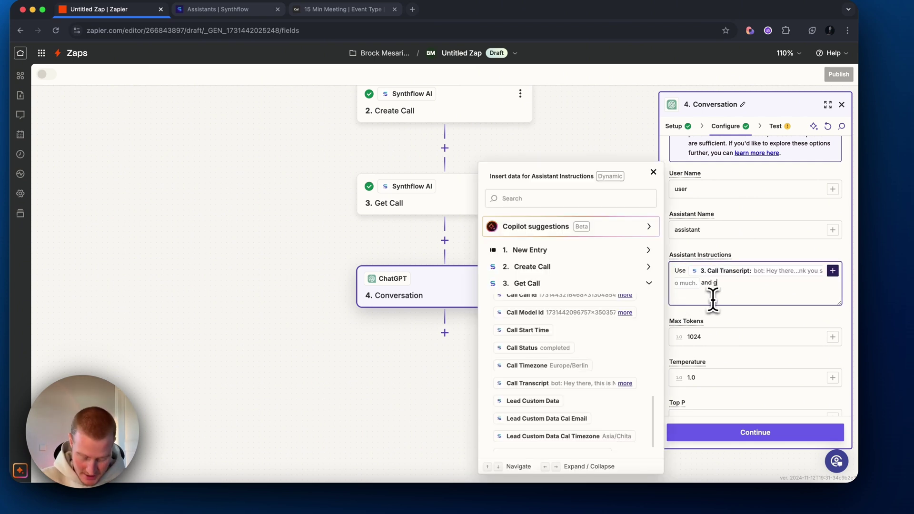
pyautogui.write('and give a 2 sentence summary of the call.')
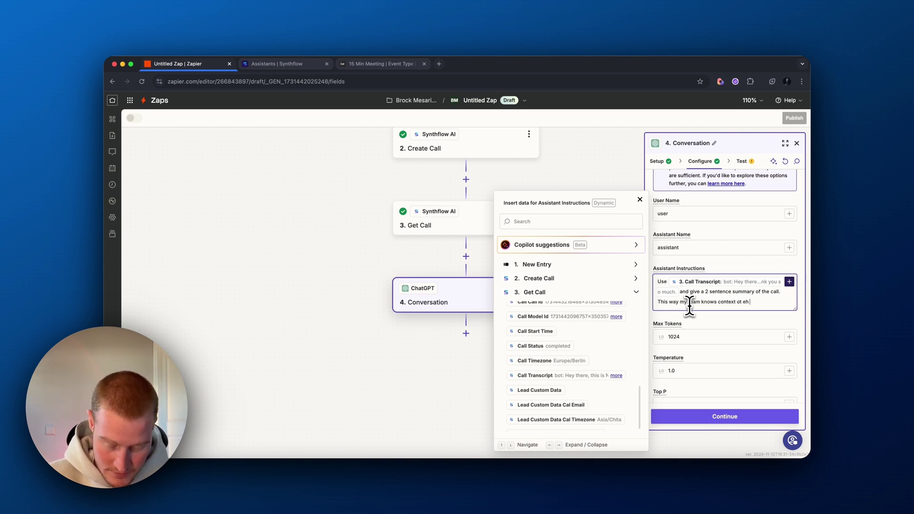
pyautogui.press('Escape')
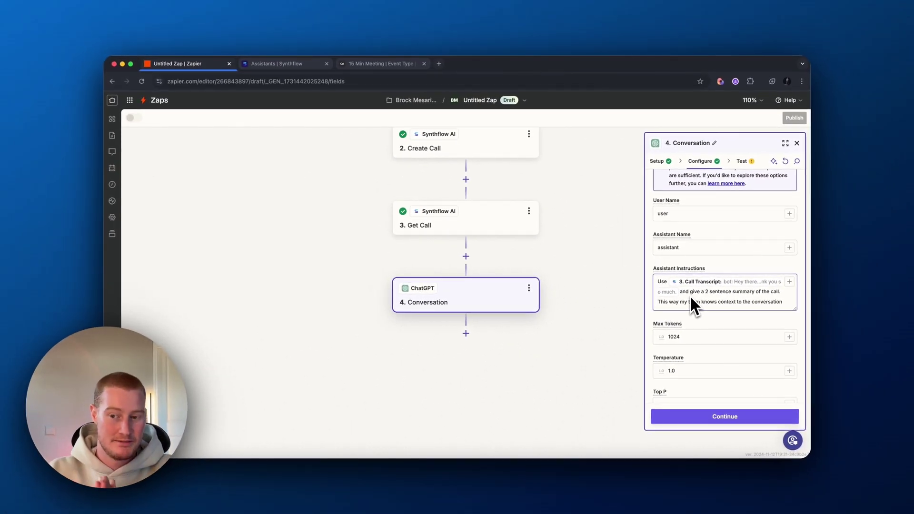
# Test the ChatGPT step, review the two-sentence call summary, and add a step after it
pyautogui.click(733, 416)
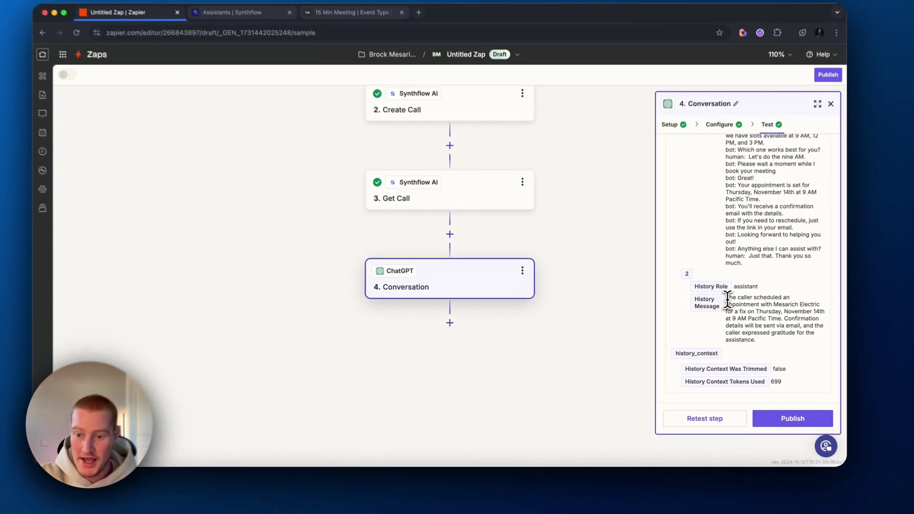
pyautogui.moveTo(706, 312); pyautogui.dragTo(774, 348)
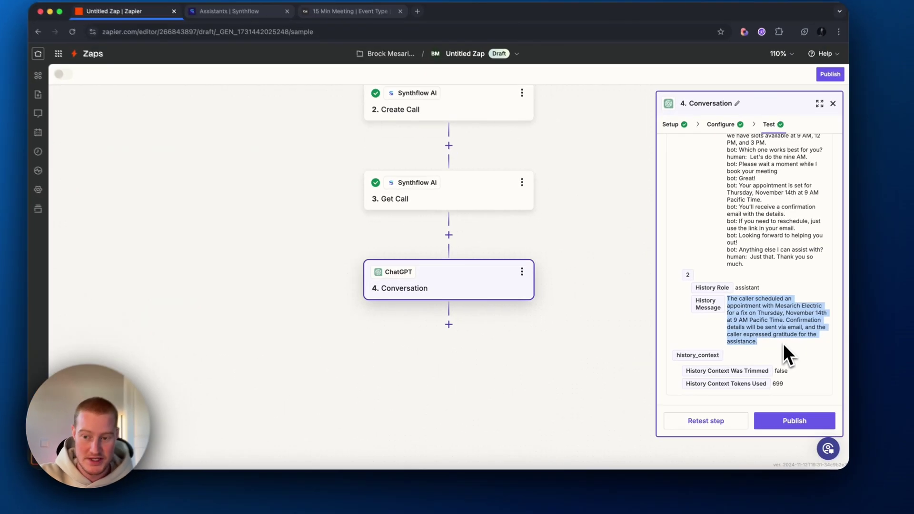
pyautogui.click(748, 344)
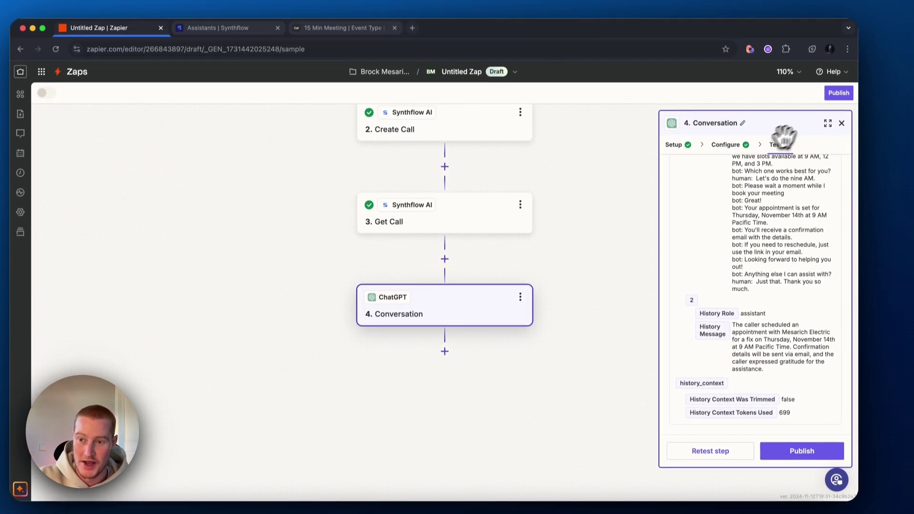
pyautogui.click(841, 94)
pyautogui.click(481, 339)
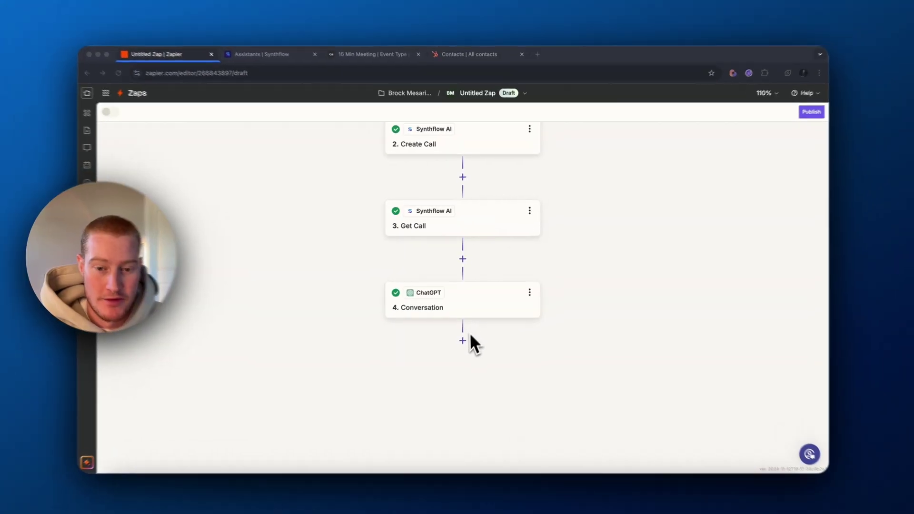
# Add a HubSpot step with Create Contact as the action event
pyautogui.click(458, 354)
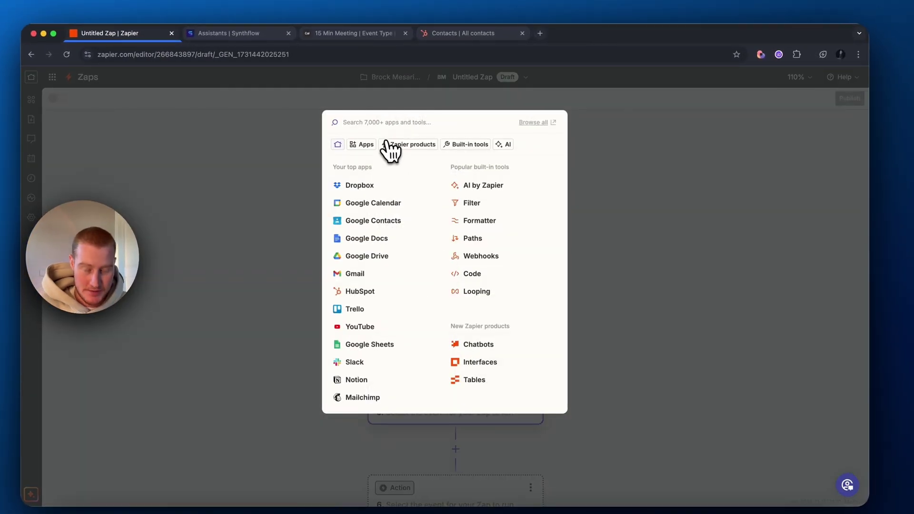
pyautogui.write('hubsport')
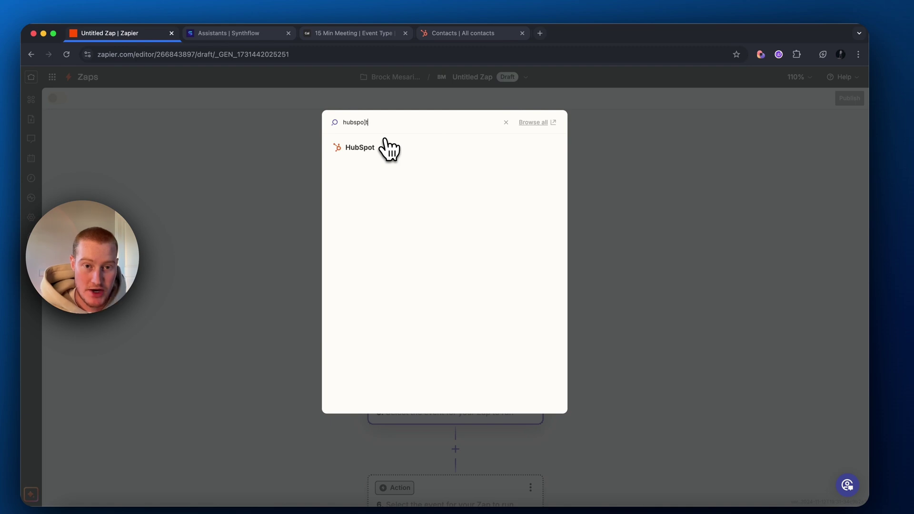
pyautogui.click(389, 150)
pyautogui.click(754, 238)
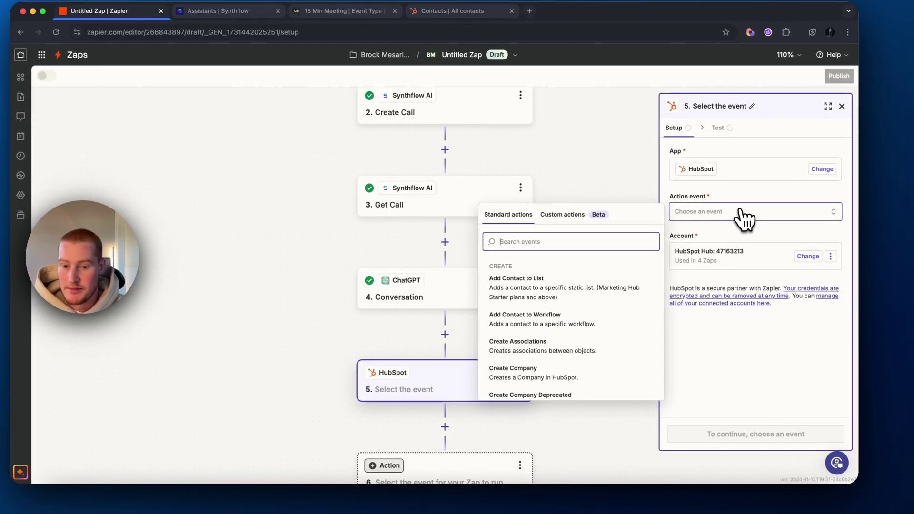
pyautogui.scroll(-1, 552, 324)
pyautogui.click(528, 354)
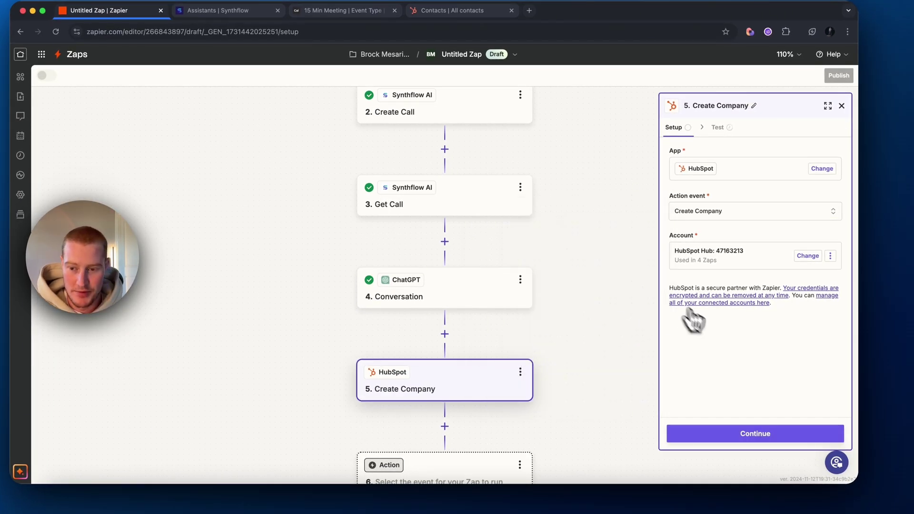
pyautogui.click(731, 210)
pyautogui.scroll(-1, 562, 315)
pyautogui.click(548, 348)
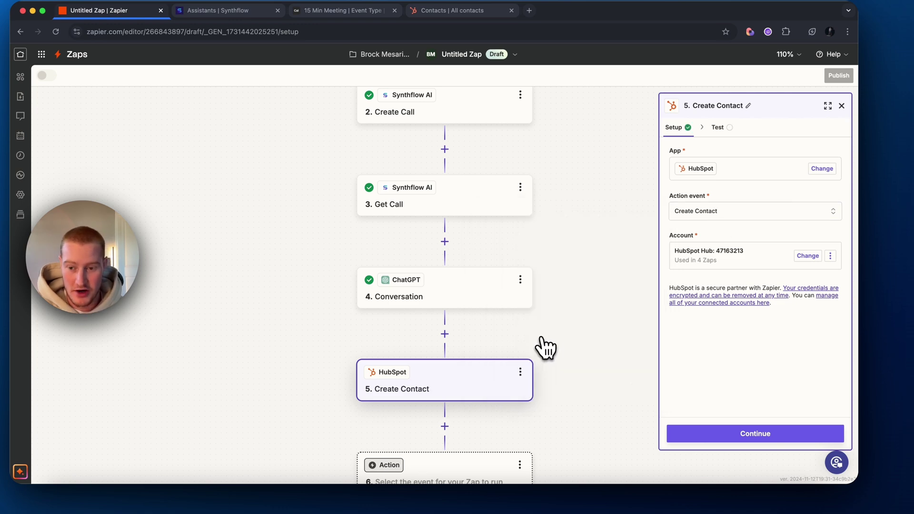
pyautogui.click(728, 436)
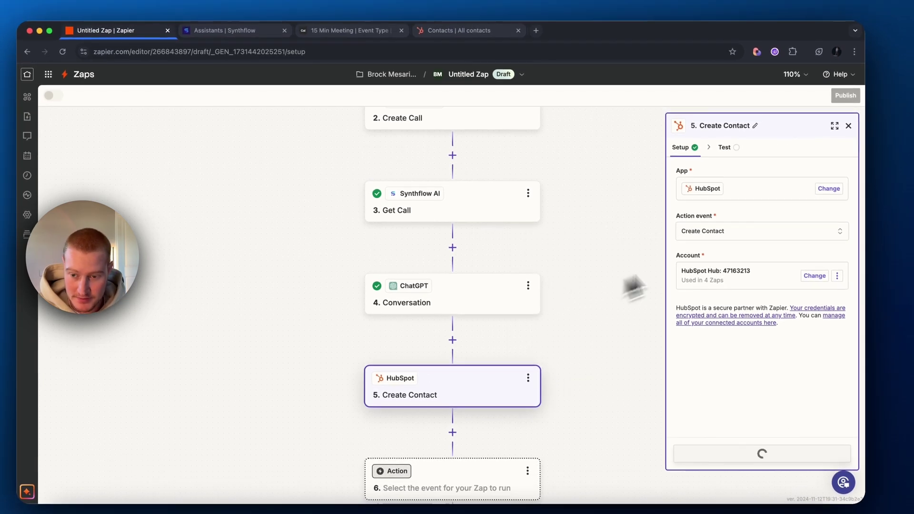
# Map the form's 'Please provide your email address' answer into the contact Email field
pyautogui.scroll(-5, 726, 284)
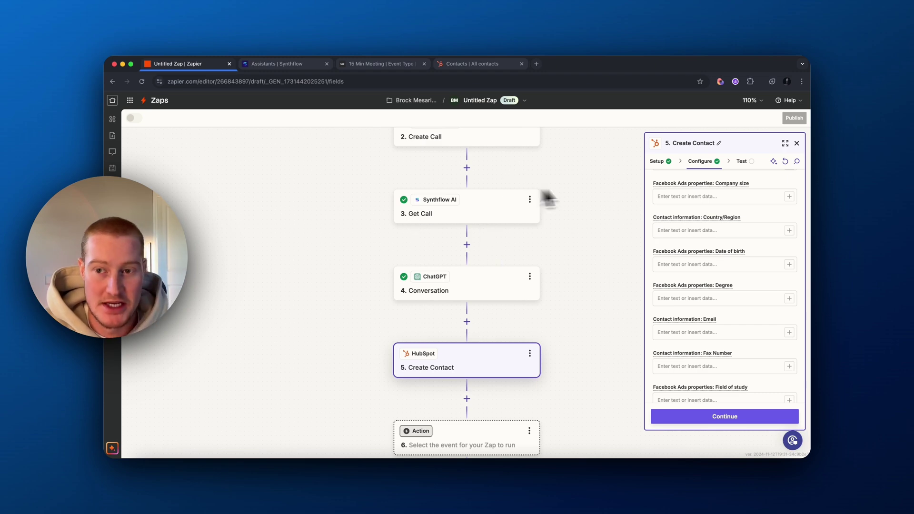
pyautogui.scroll(-3, 699, 260)
pyautogui.click(722, 269)
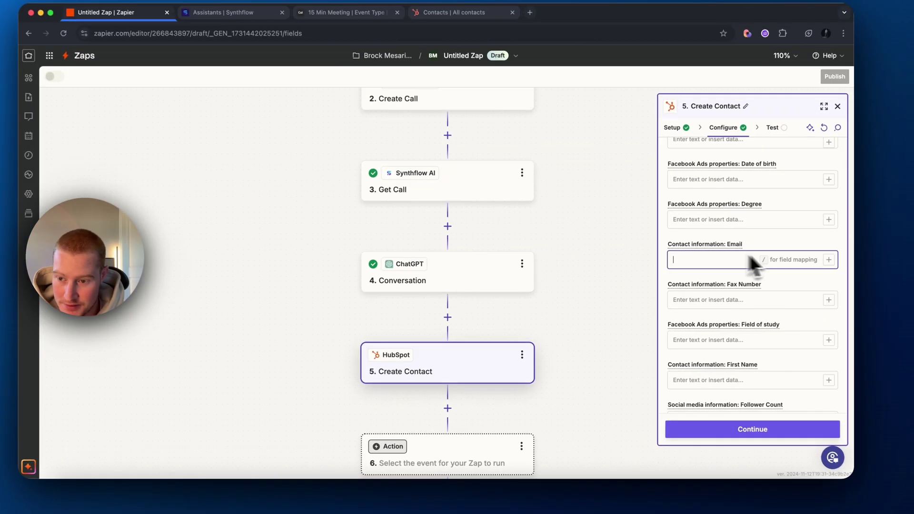
pyautogui.click(552, 339)
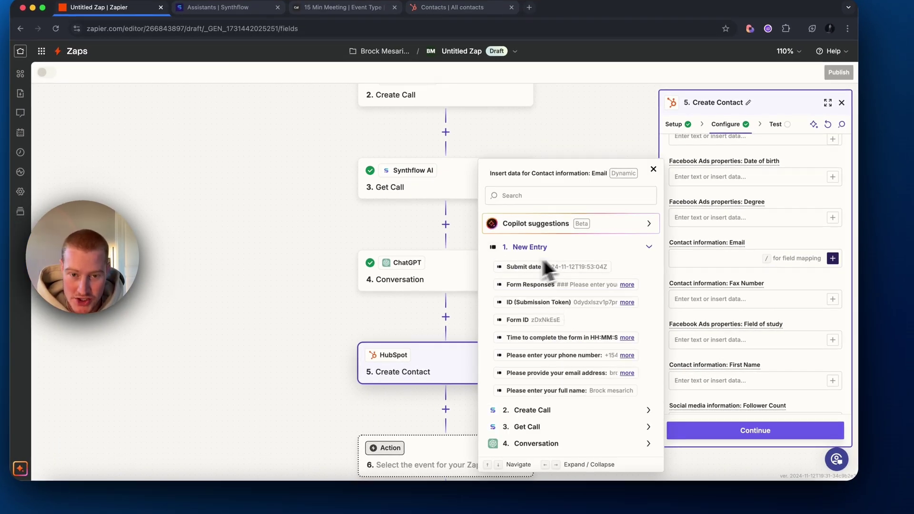
pyautogui.click(587, 372)
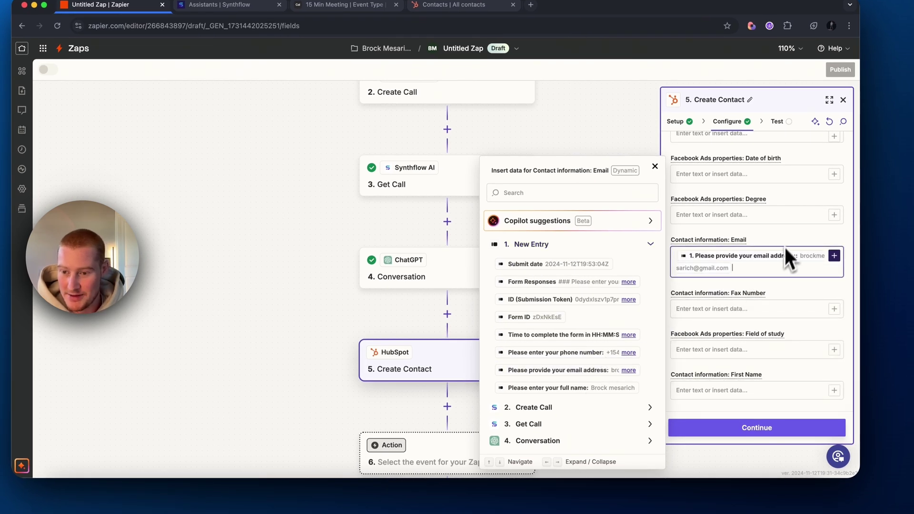
pyautogui.click(781, 249)
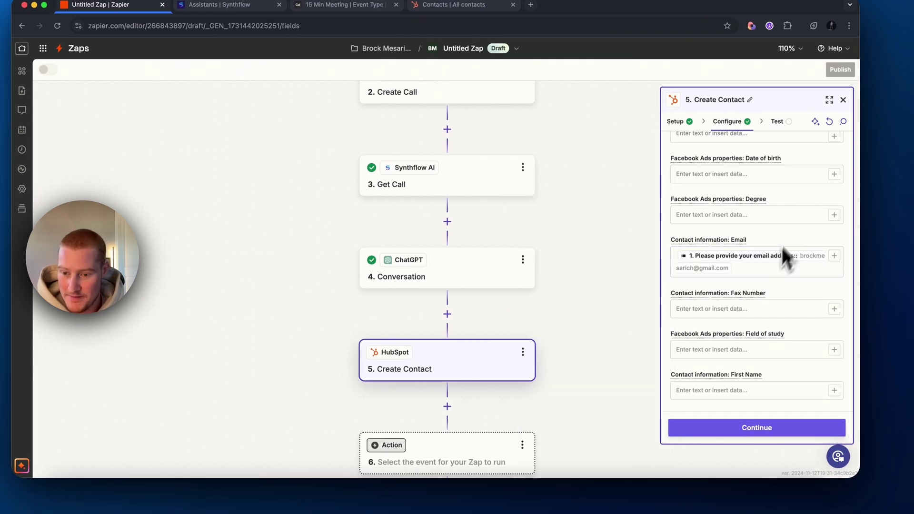
pyautogui.scroll(-5, 757, 305)
pyautogui.scroll(-5, 733, 292)
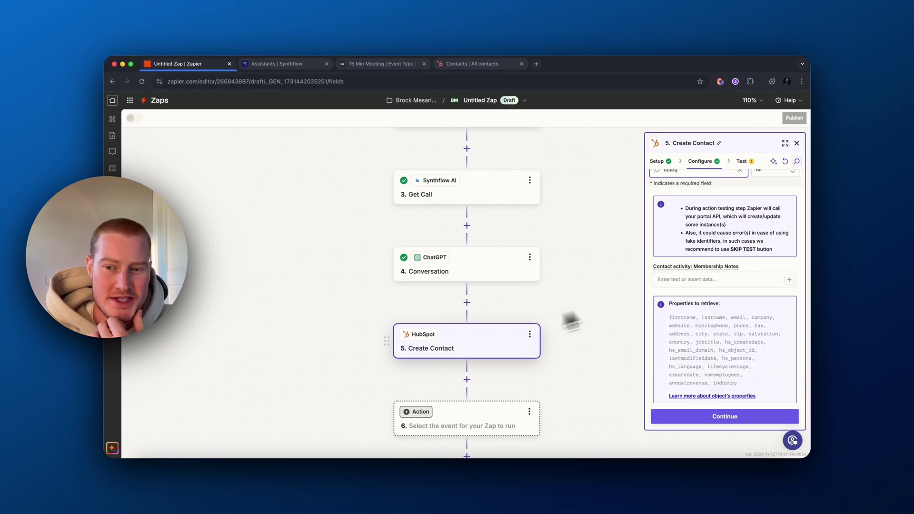
# Put 4. Conversation Reply into Membership Notes and send a test contact to HubSpot
pyautogui.click(693, 279)
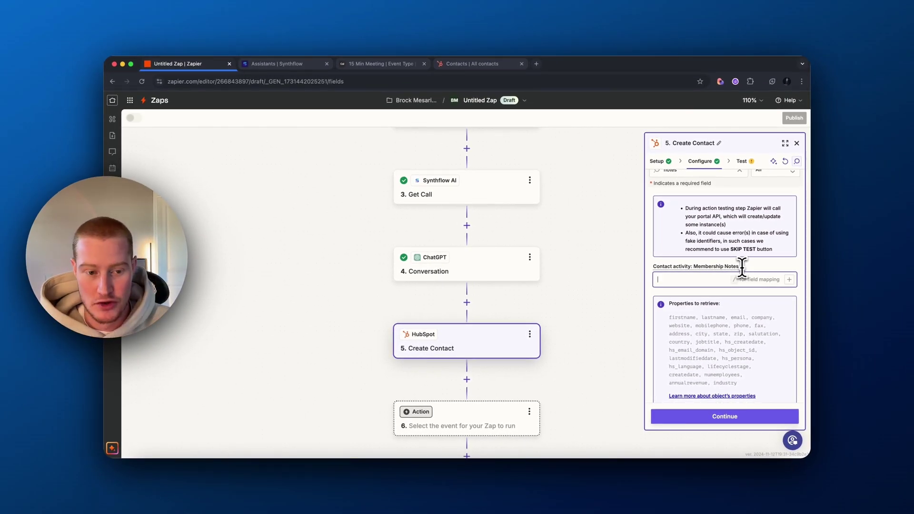
pyautogui.write('/')
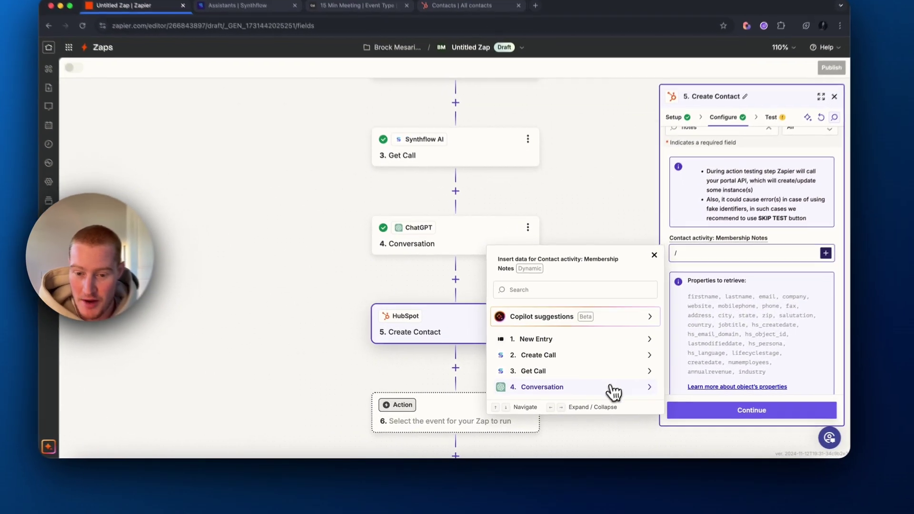
pyautogui.click(595, 396)
pyautogui.scroll(-5, 586, 381)
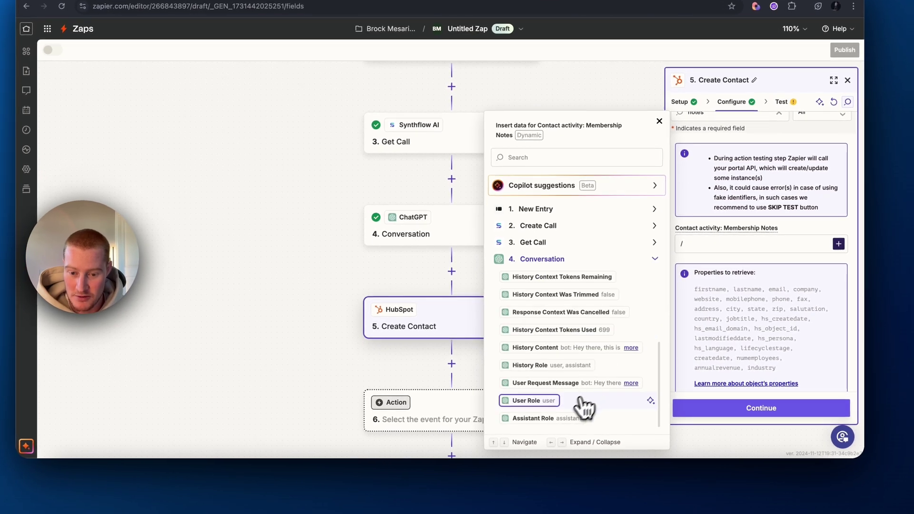
pyautogui.scroll(5, 581, 408)
pyautogui.click(586, 381)
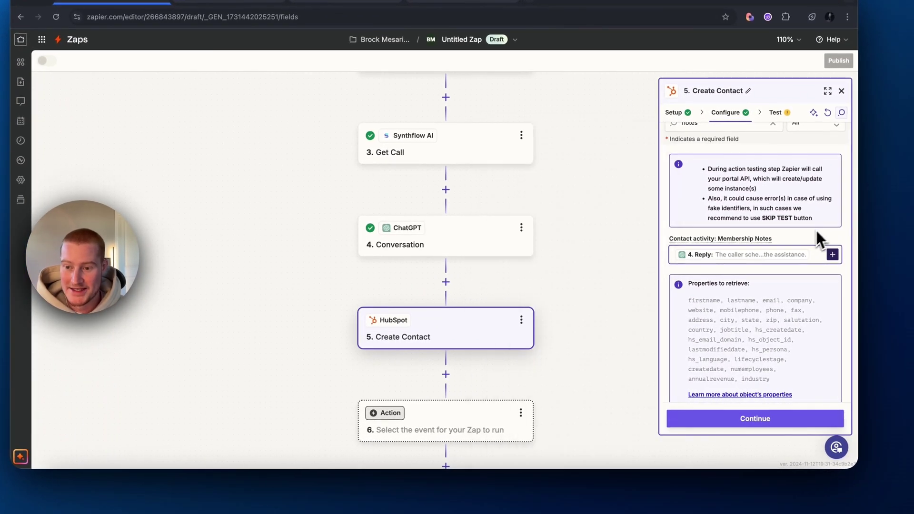
pyautogui.click(753, 418)
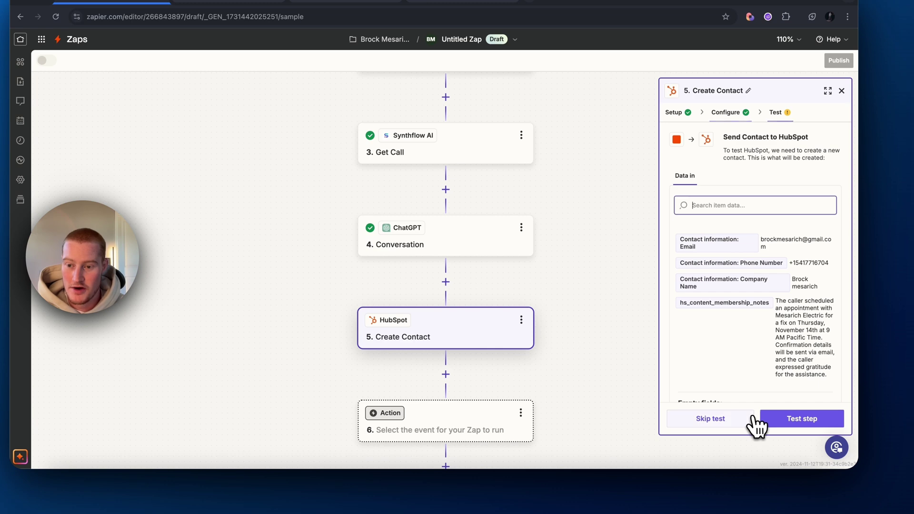
pyautogui.click(796, 420)
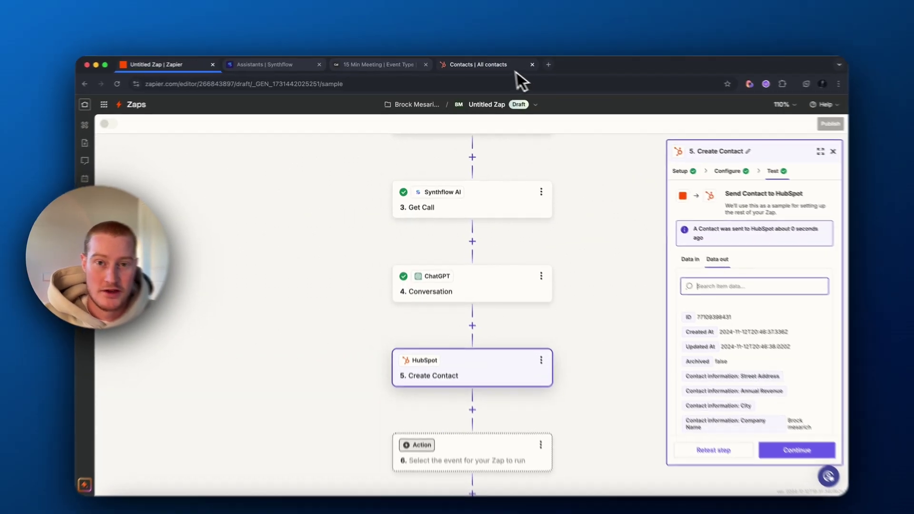
# Reload the HubSpot contacts list to show the new test contact
pyautogui.click(518, 78)
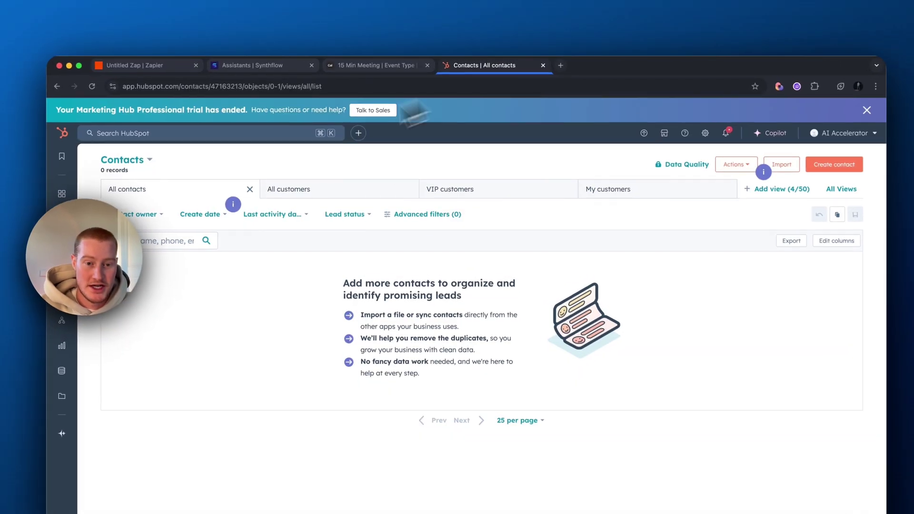
pyautogui.click(241, 86)
pyautogui.press('Return')
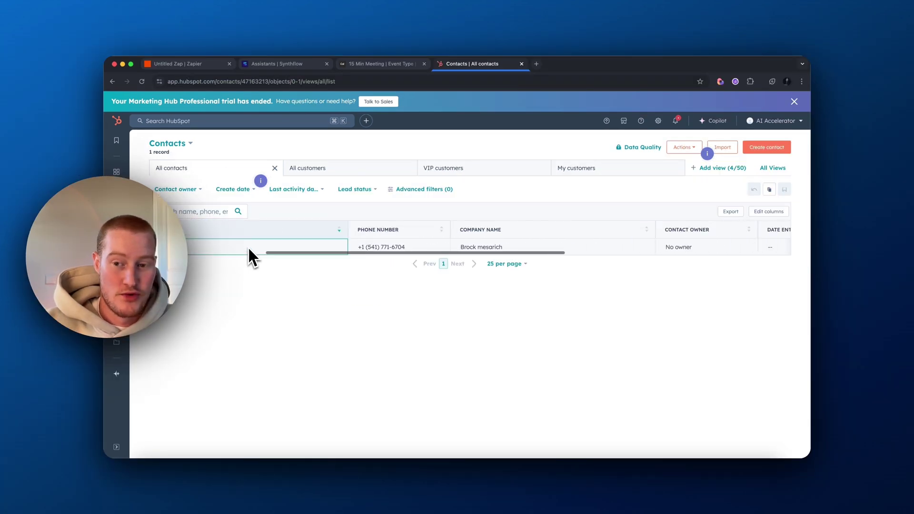
pyautogui.hscroll(10, 248, 246)
pyautogui.hscroll(-10, 249, 246)
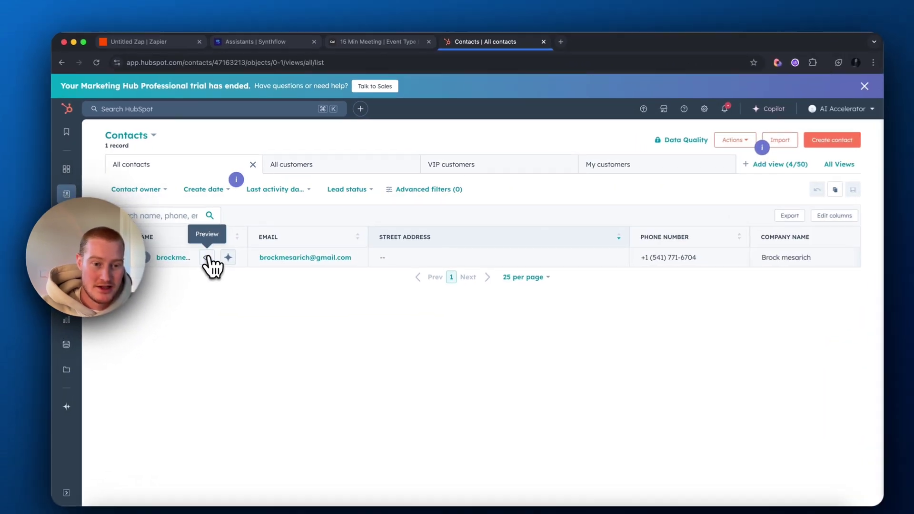
# Add a Membership Notes column and read the test contact's call summary
pyautogui.click(230, 248)
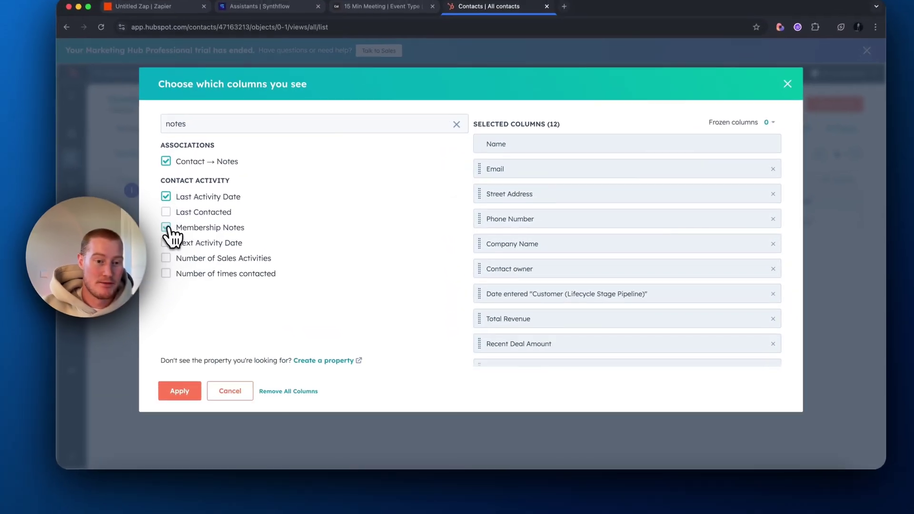
pyautogui.click(195, 251)
pyautogui.click(207, 391)
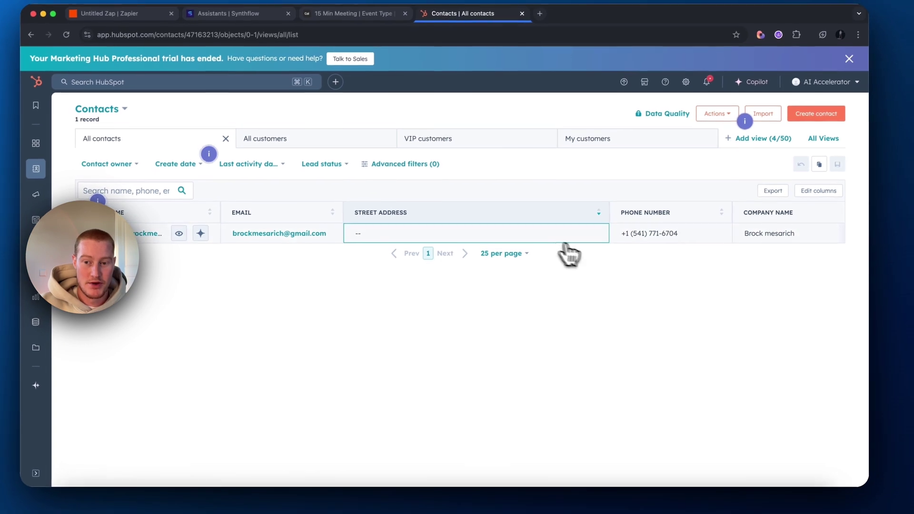
pyautogui.hscroll(15, 555, 253)
pyautogui.click(774, 228)
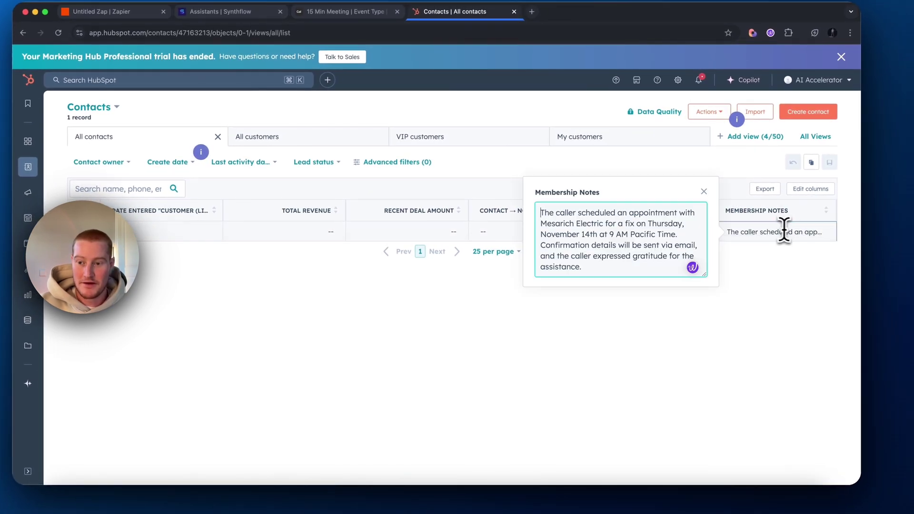
pyautogui.click(478, 227)
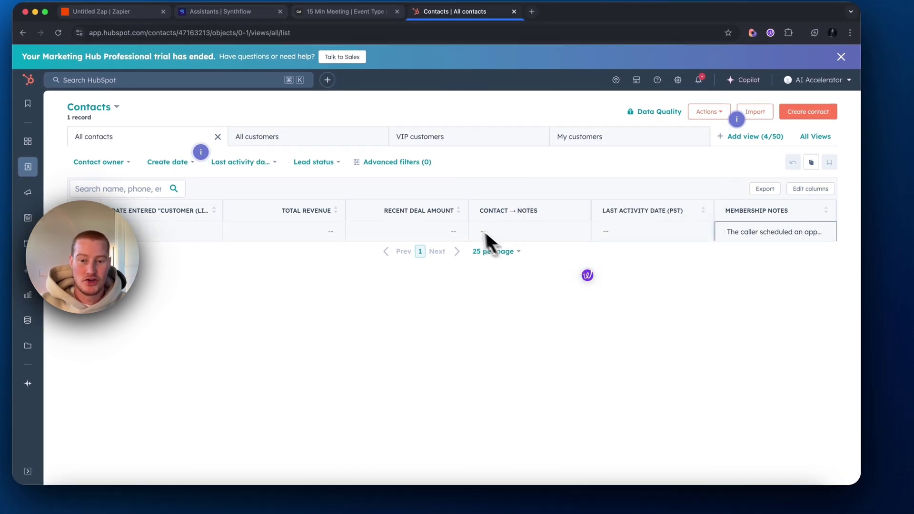
pyautogui.hscroll(-15, 470, 229)
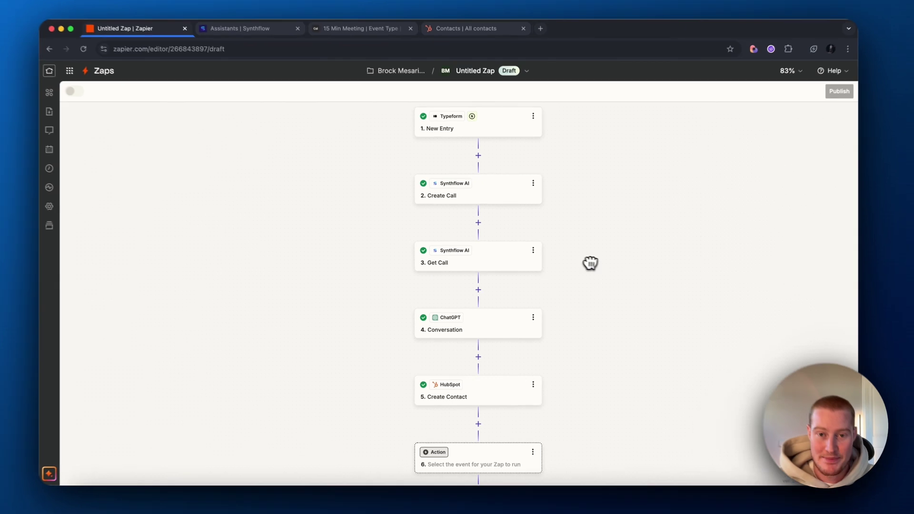
# Pan the Zapier canvas to show every step from Typeform through HubSpot Create Contact
pyautogui.moveTo(575, 264); pyautogui.dragTo(565, 268)
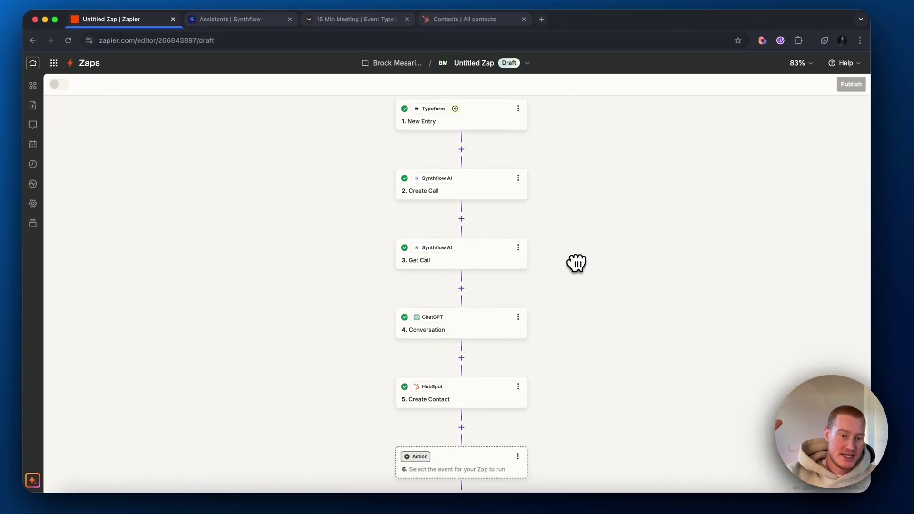